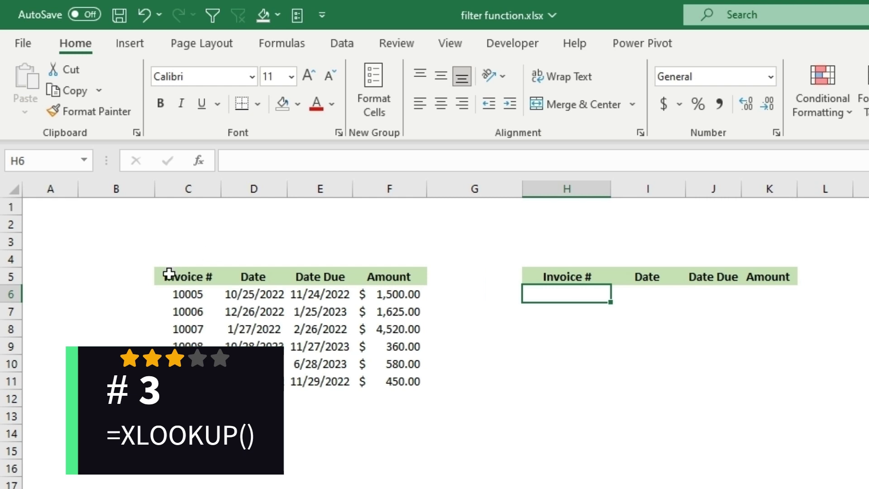
# Highlight invoices 10005, 10007 and 10010 and their amounts in the source table.
pyautogui.moveTo(172, 276); pyautogui.dragTo(187, 381)
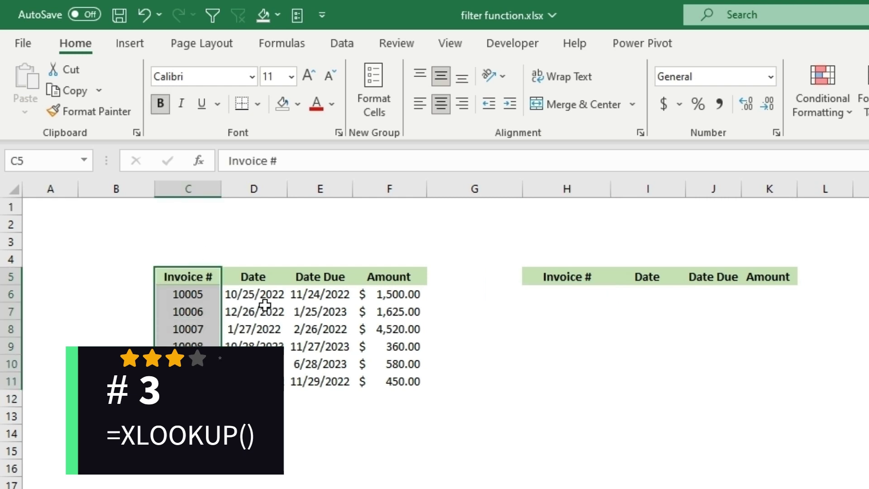
pyautogui.keyDown('ctrl'); pyautogui.click(246, 294); pyautogui.keyUp('ctrl')
pyautogui.moveTo(246, 293); pyautogui.dragTo(398, 294)
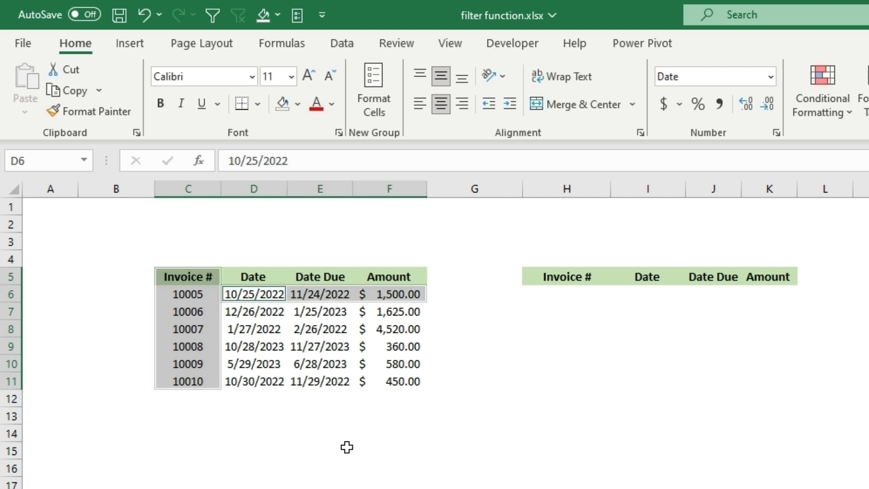
pyautogui.keyDown('ctrl'); pyautogui.moveTo(252, 295); pyautogui.dragTo(317, 294); pyautogui.keyUp('ctrl')
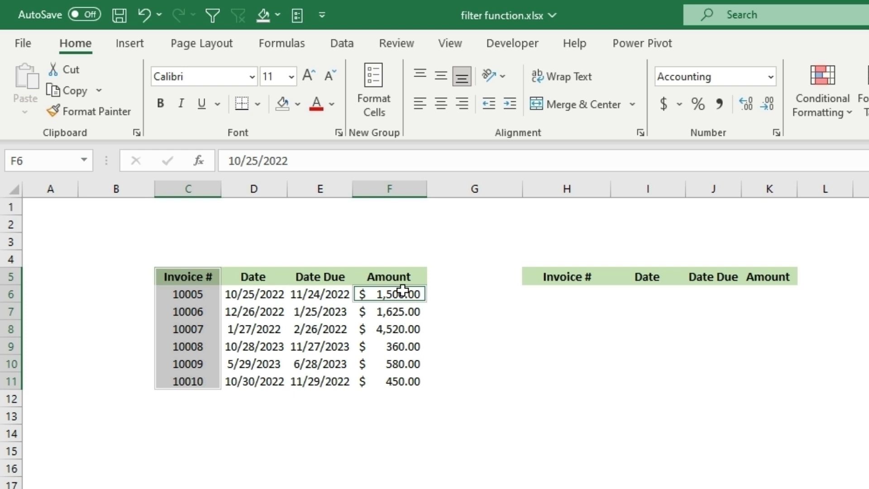
pyautogui.click(190, 292)
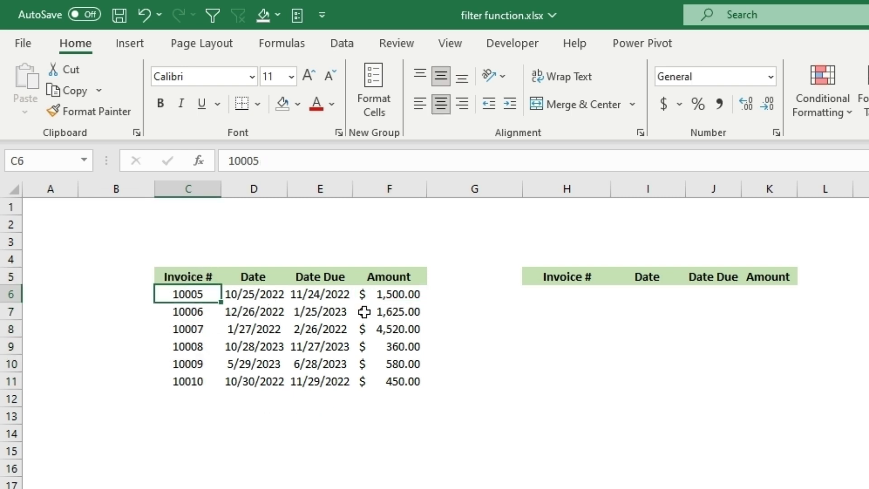
pyautogui.keyDown('ctrl'); pyautogui.click(401, 292); pyautogui.keyUp('ctrl')
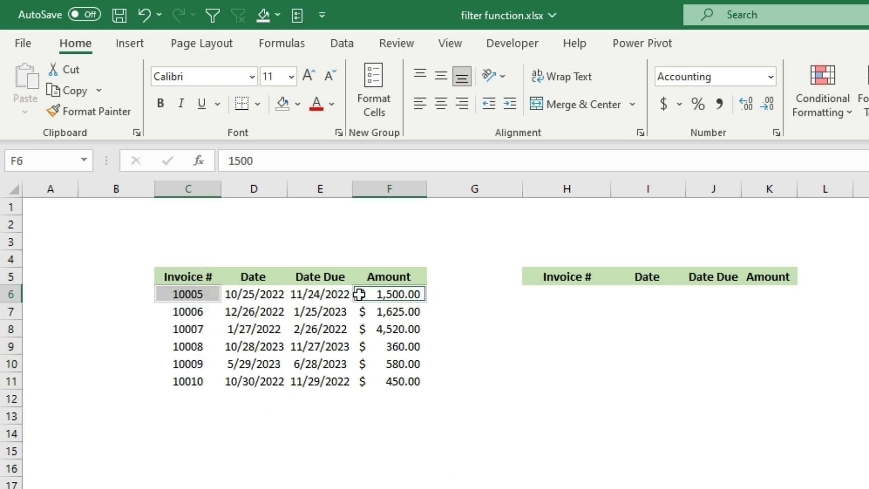
pyautogui.keyDown('ctrl'); pyautogui.click(190, 326); pyautogui.keyUp('ctrl')
pyautogui.keyDown('ctrl'); pyautogui.click(397, 328); pyautogui.keyUp('ctrl')
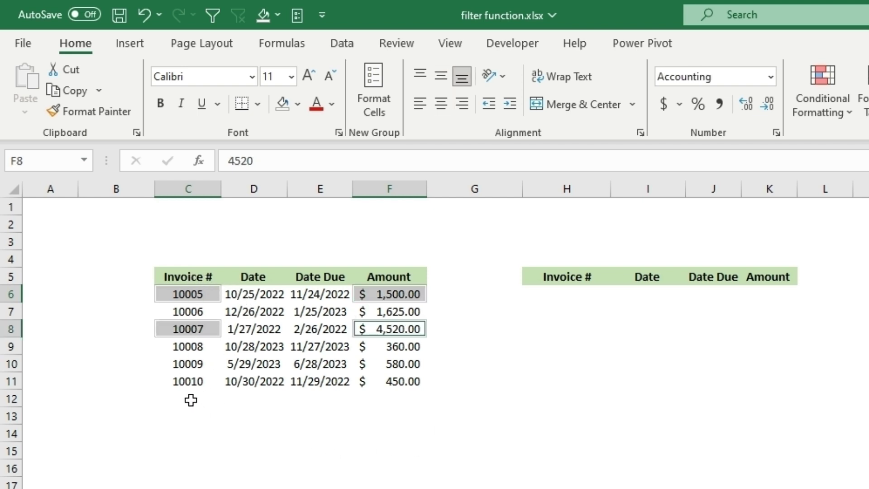
pyautogui.click(186, 382)
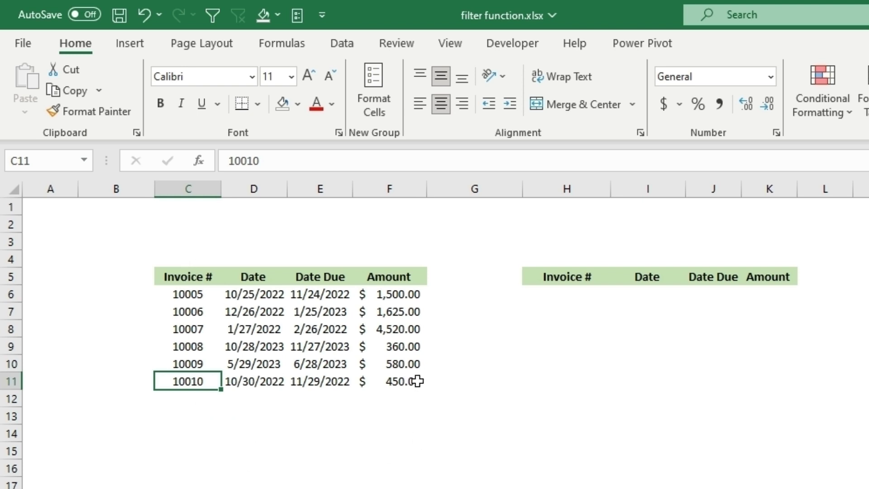
pyautogui.moveTo(415, 380); pyautogui.dragTo(256, 372)
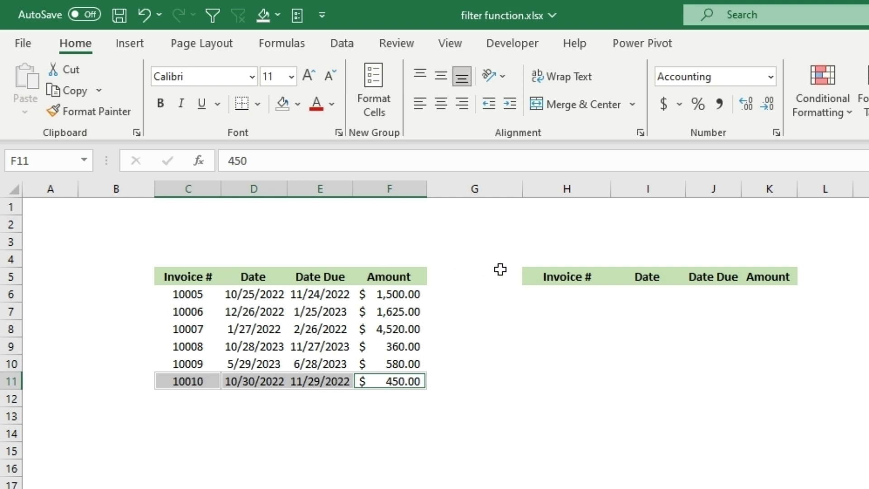
# Label cell H2 'Look up value'.
pyautogui.click(549, 296)
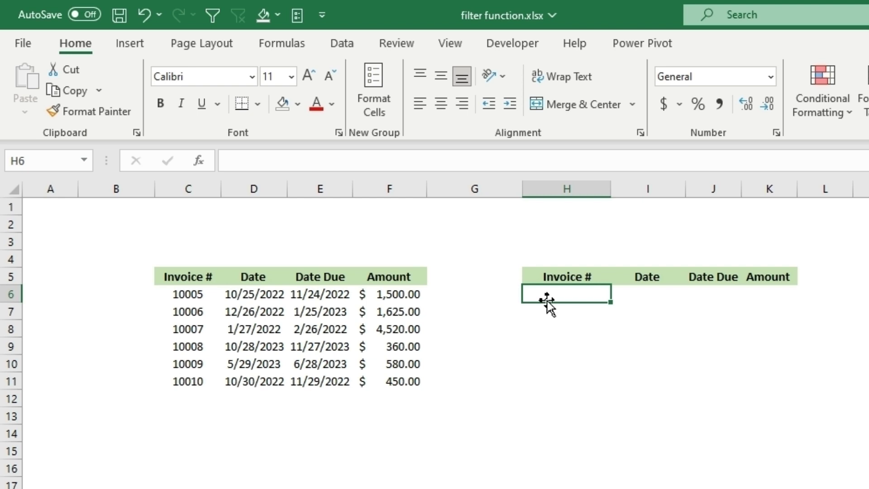
pyautogui.click(545, 228)
pyautogui.write('L')
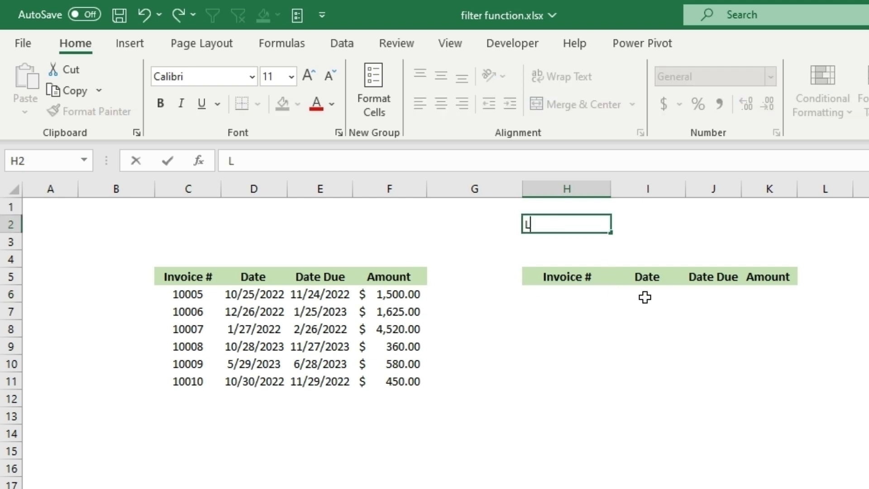
pyautogui.write('ook')
pyautogui.write('upo')
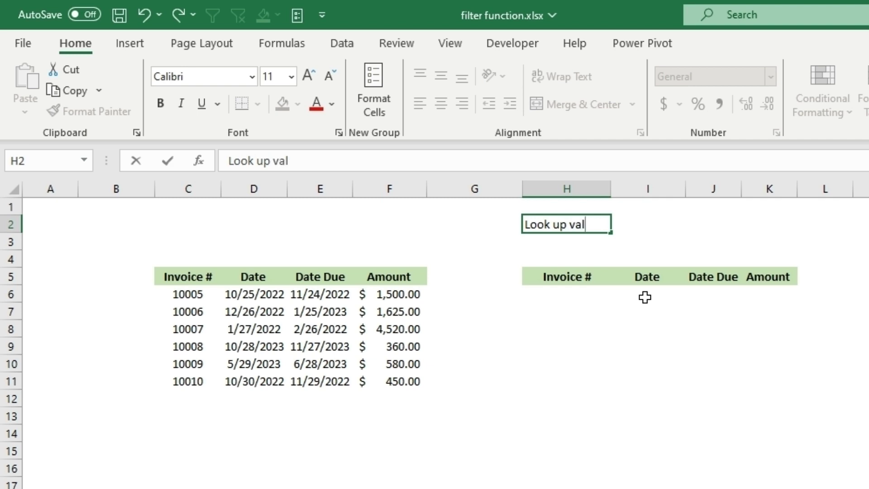
pyautogui.write('ue')
pyautogui.press('Return')
# Write =XLOOKUP(H3, C5:C11, C5:F11) in H6, searching invoices and returning the full table rows.
pyautogui.click(574, 295)
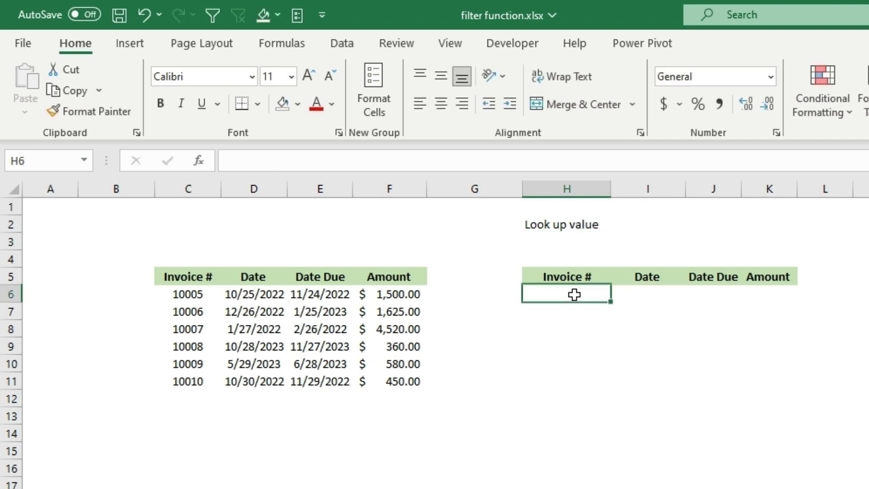
pyautogui.write('=')
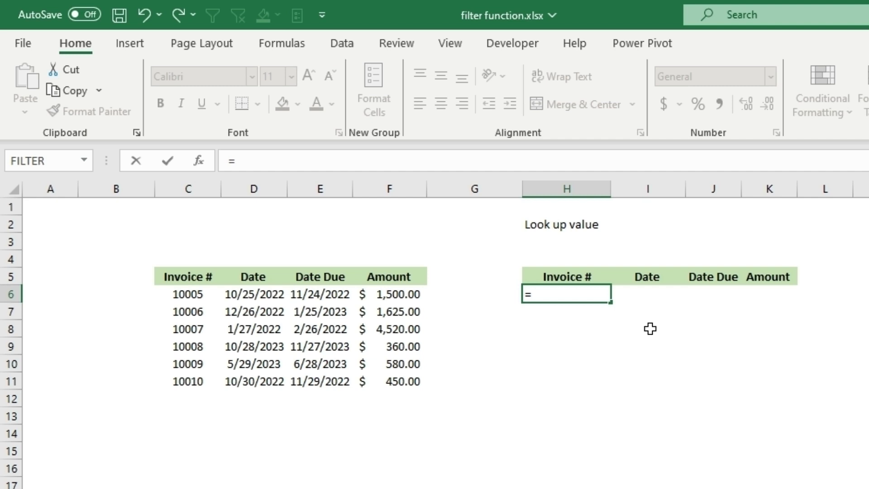
pyautogui.write('xloo')
pyautogui.doubleClick(596, 317)
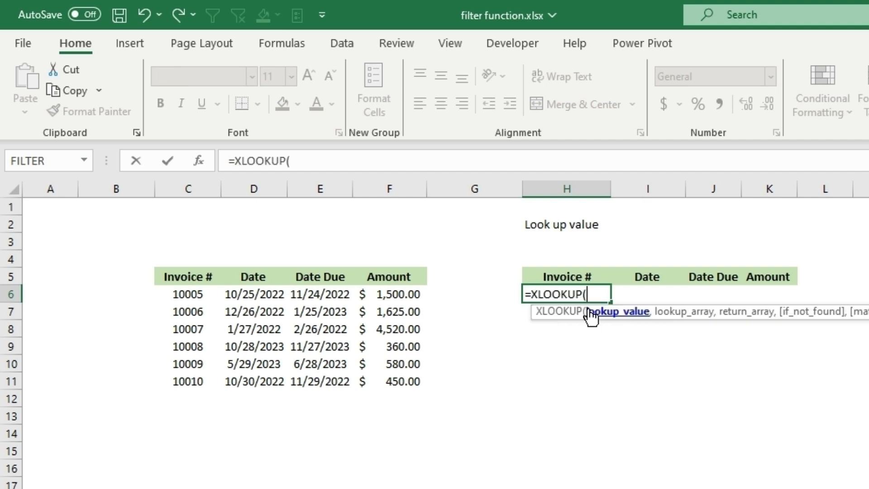
pyautogui.click(556, 245)
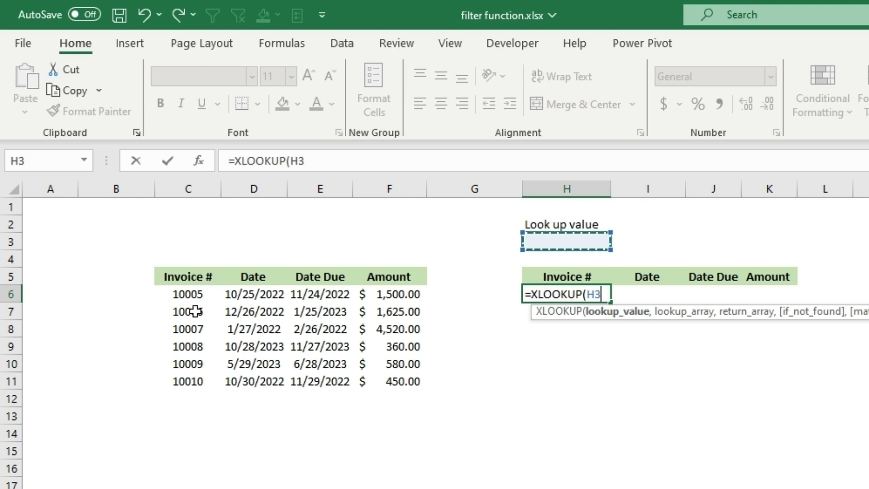
pyautogui.write(',')
pyautogui.moveTo(181, 277); pyautogui.dragTo(185, 381)
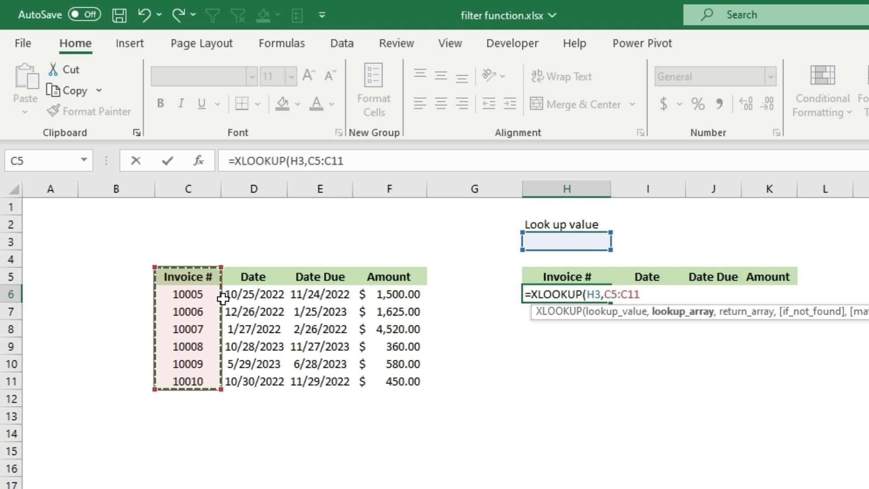
pyautogui.write(',')
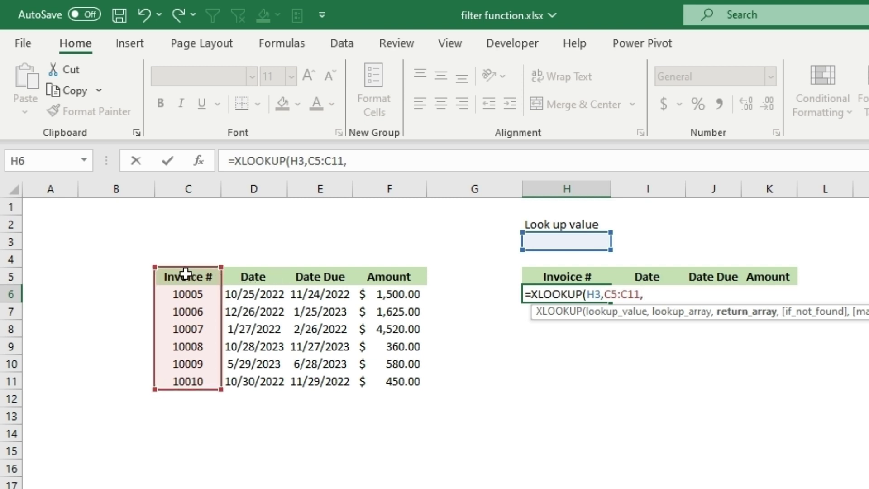
pyautogui.moveTo(186, 274); pyautogui.dragTo(398, 380)
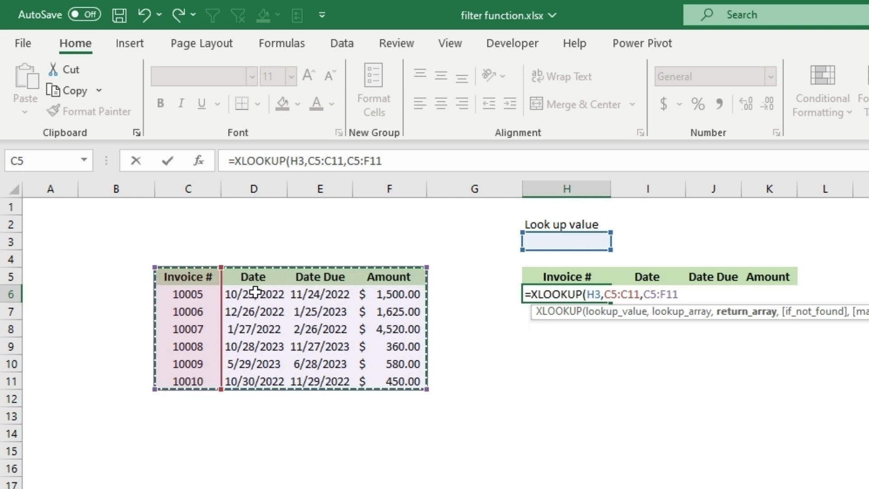
pyautogui.moveTo(208, 277); pyautogui.dragTo(325, 382)
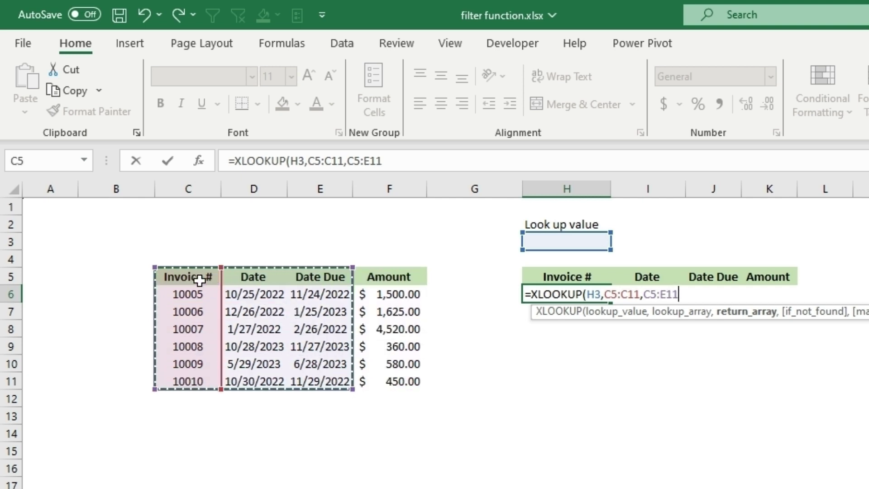
pyautogui.moveTo(202, 279)
pyautogui.mouseDown()
pyautogui.moveTo(360, 304)
pyautogui.moveTo(396, 381)
pyautogui.mouseUp()
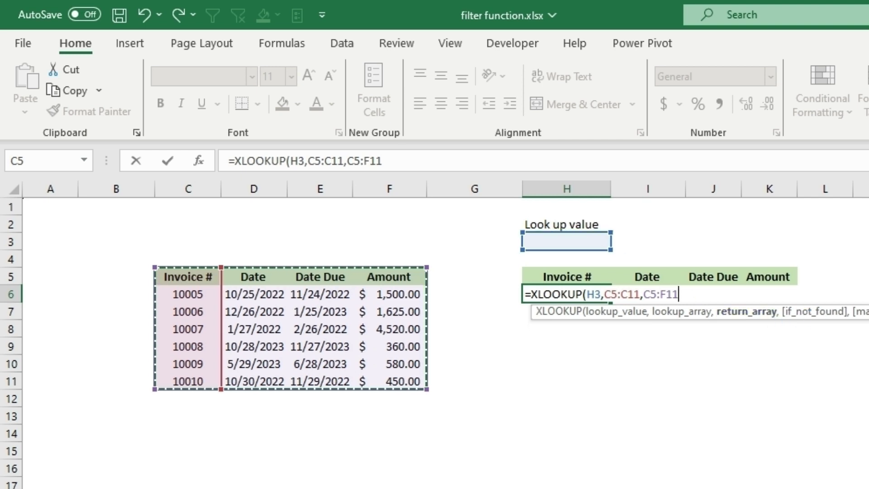
# Commit the XLOOKUP formula and test it with invoice 10005 in H3.
pyautogui.write(')')
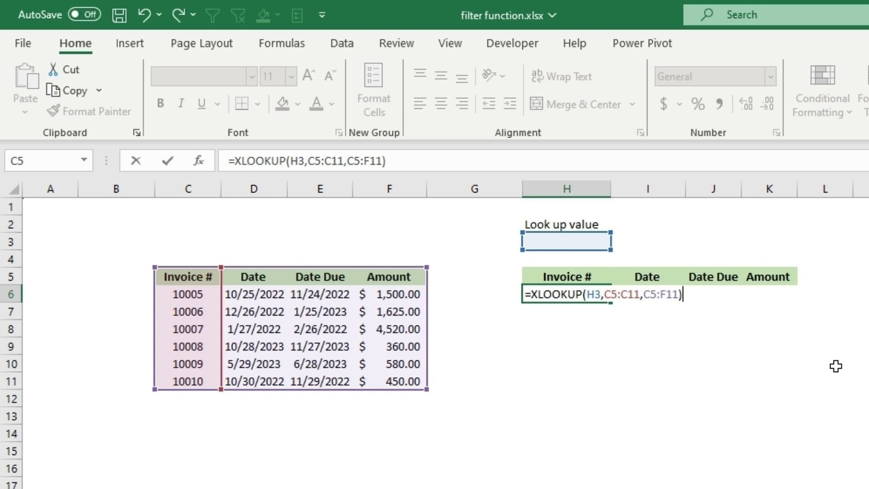
pyautogui.press('Return')
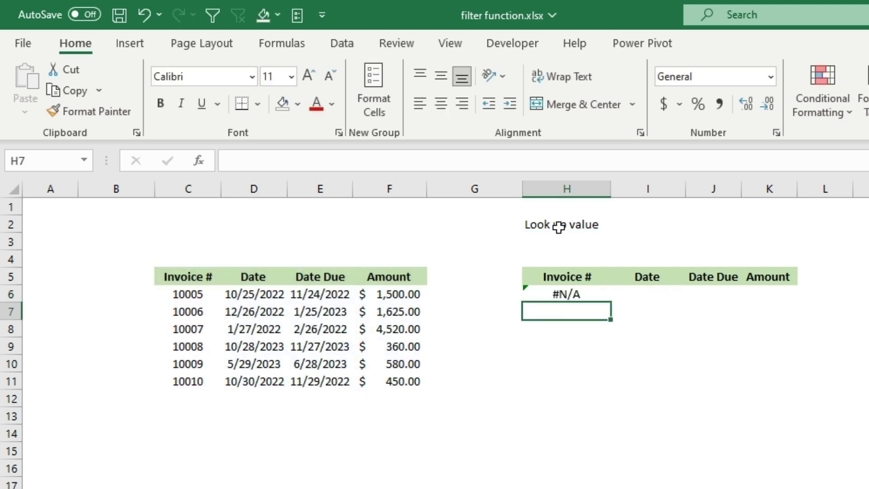
pyautogui.click(551, 241)
pyautogui.write('10005')
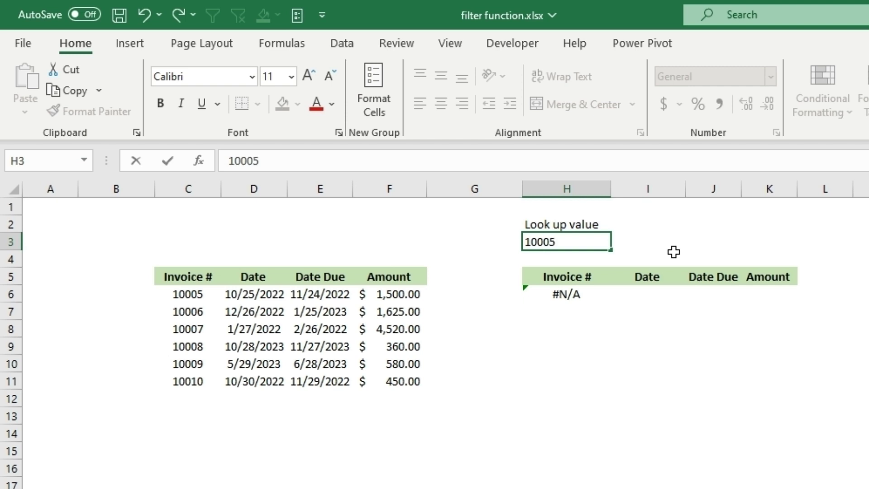
pyautogui.press('Return')
pyautogui.moveTo(579, 291); pyautogui.dragTo(763, 296)
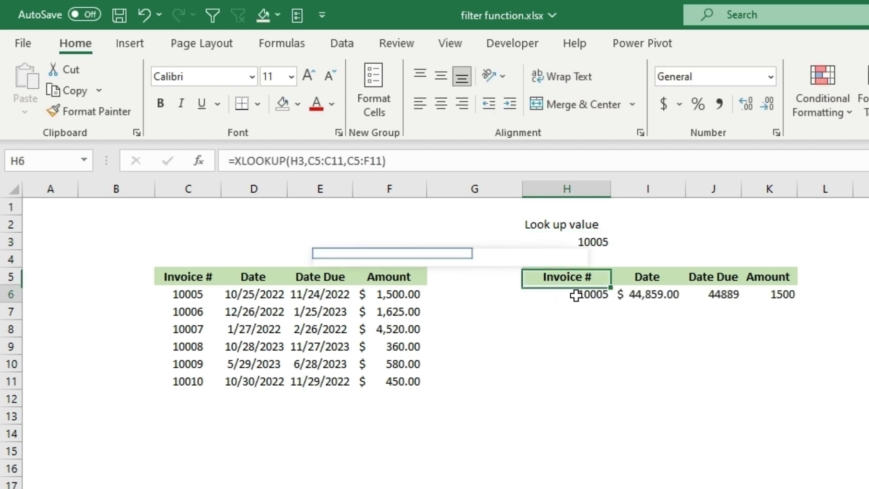
# Change the lookup value in H3 to invoice 10007.
pyautogui.click(602, 243)
pyautogui.click(284, 160)
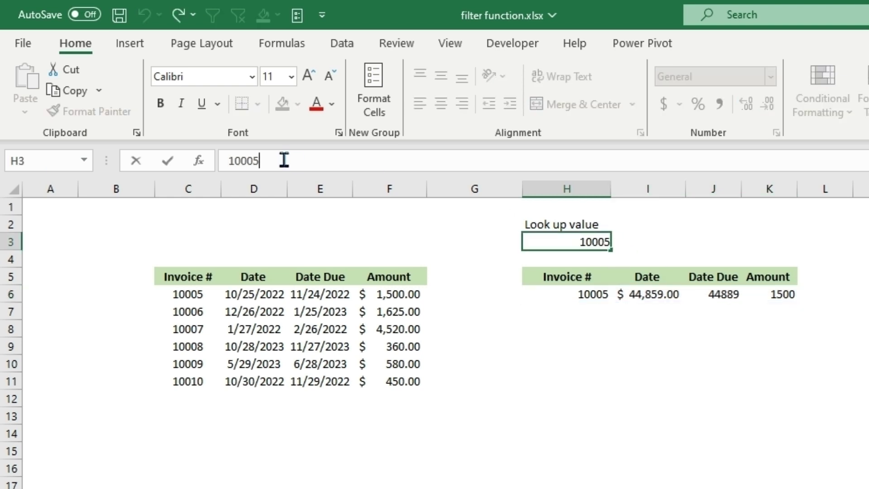
pyautogui.press('BackSpace')
pyautogui.write('7')
pyautogui.press('Return')
pyautogui.moveTo(589, 297); pyautogui.dragTo(781, 297)
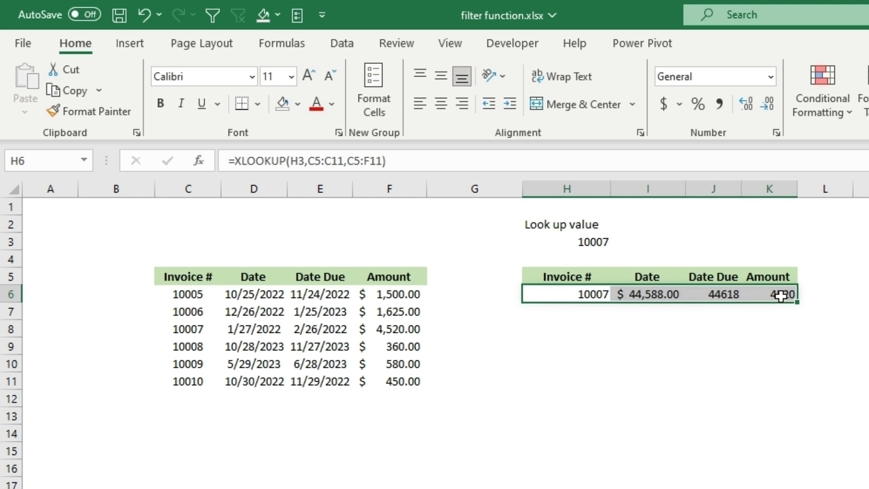
# Format columns I and J as Short Date and column K as Accounting.
pyautogui.click(655, 189)
pyautogui.click(769, 77)
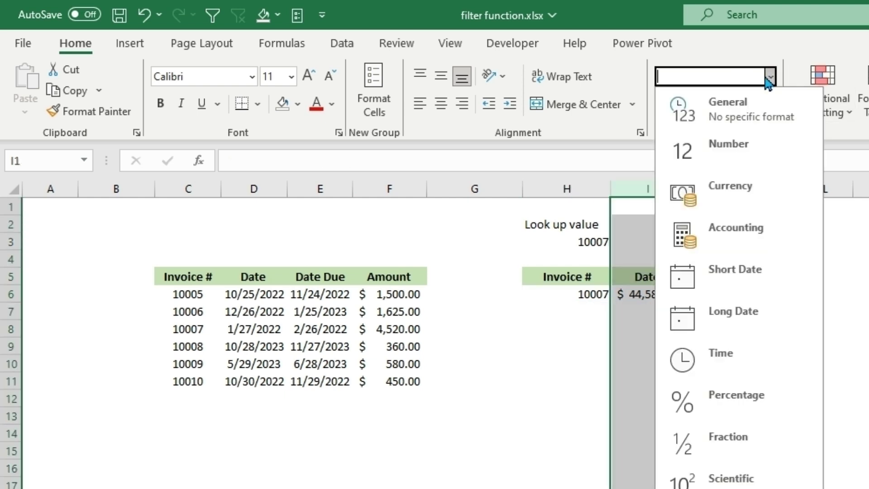
pyautogui.click(739, 282)
pyautogui.click(720, 190)
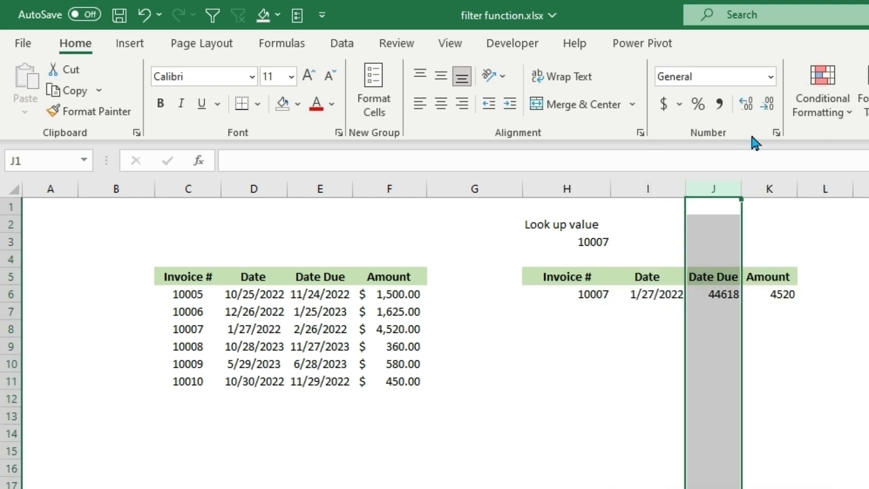
pyautogui.click(770, 77)
pyautogui.click(735, 280)
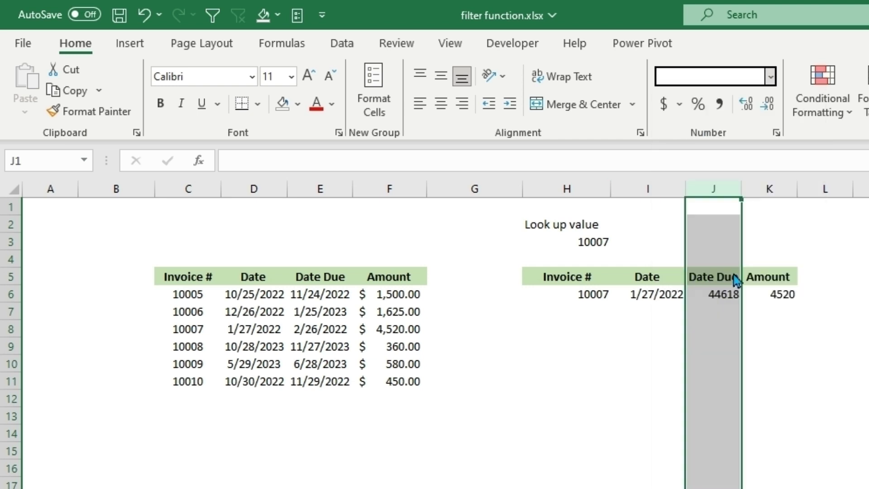
pyautogui.click(785, 187)
pyautogui.click(770, 77)
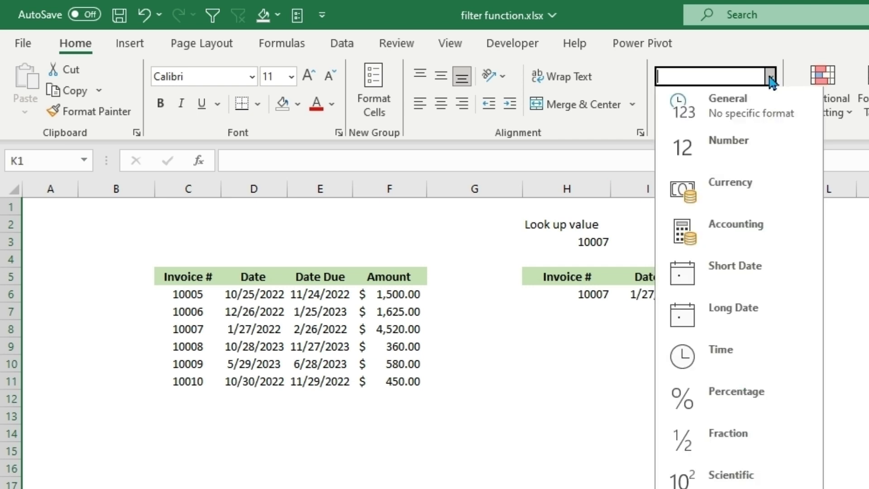
pyautogui.click(747, 223)
pyautogui.click(846, 343)
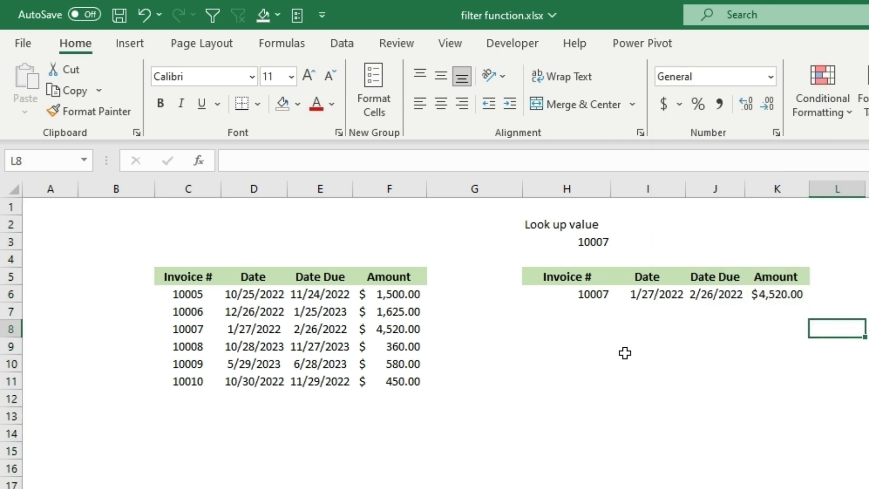
pyautogui.click(566, 295)
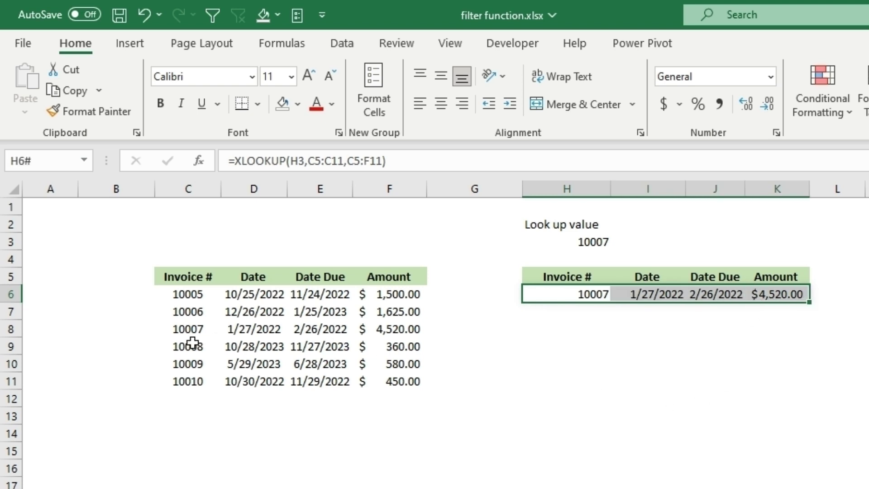
pyautogui.moveTo(190, 334); pyautogui.dragTo(389, 333)
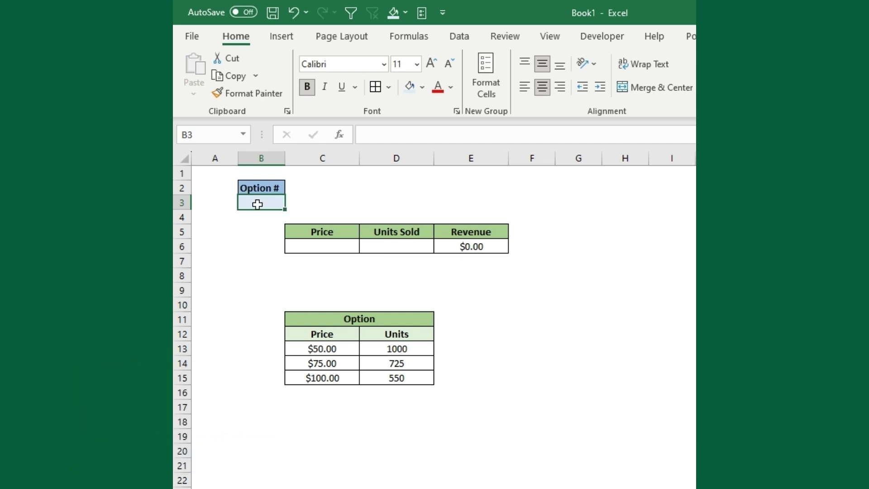
# Enter 1 in the Option # cell B3, then clear it again.
pyautogui.write('1')
pyautogui.press('Return')
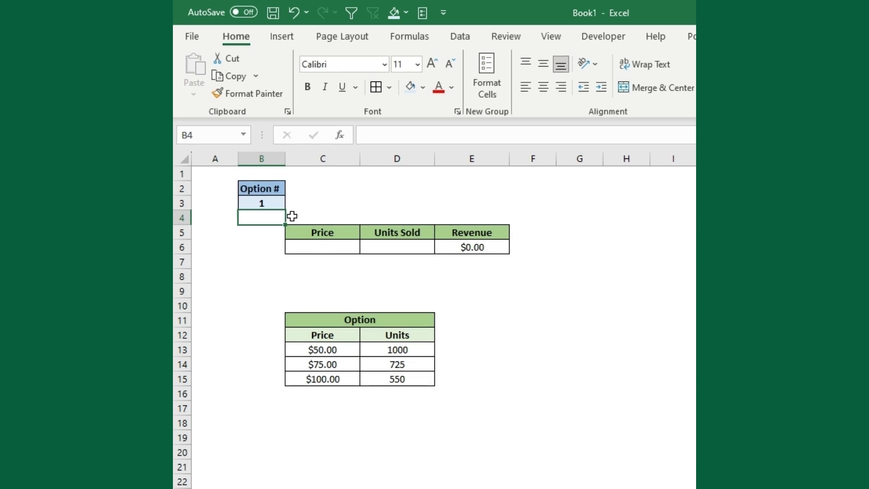
pyautogui.click(266, 204)
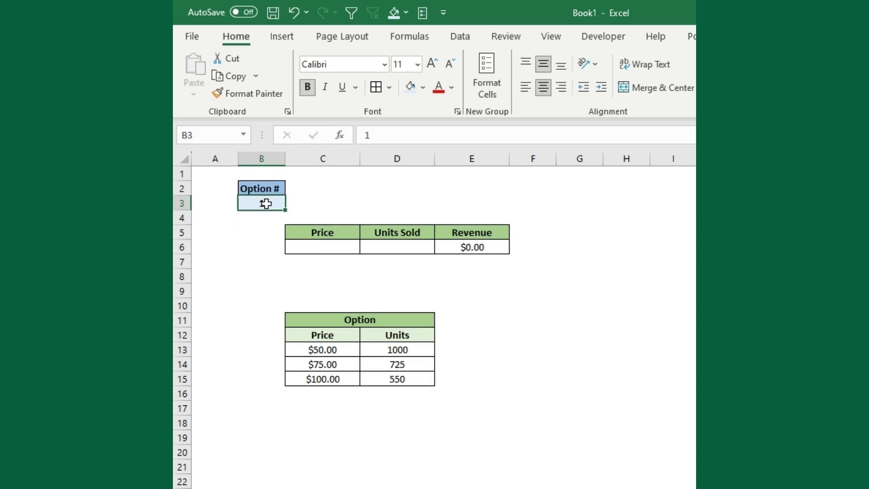
pyautogui.press('BackSpace')
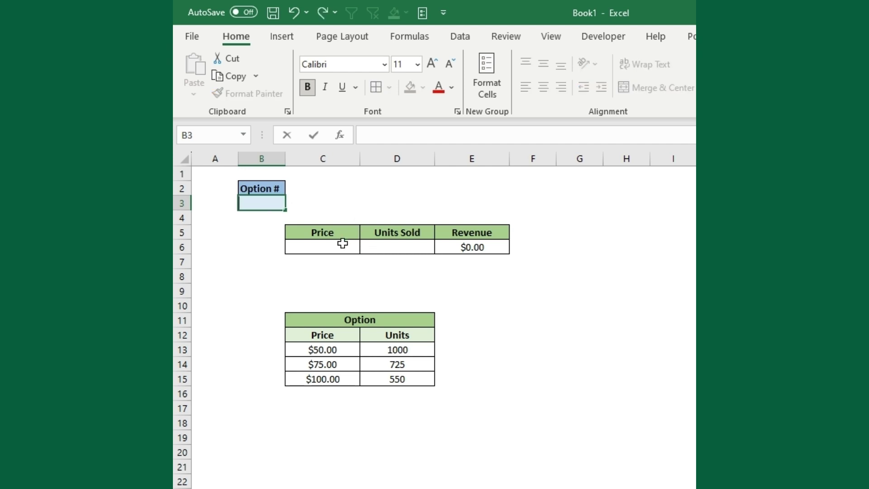
# Enter =CHOOSE($B$3, C13, C14, C15) in the Price cell C6.
pyautogui.click(343, 243)
pyautogui.write('=ch')
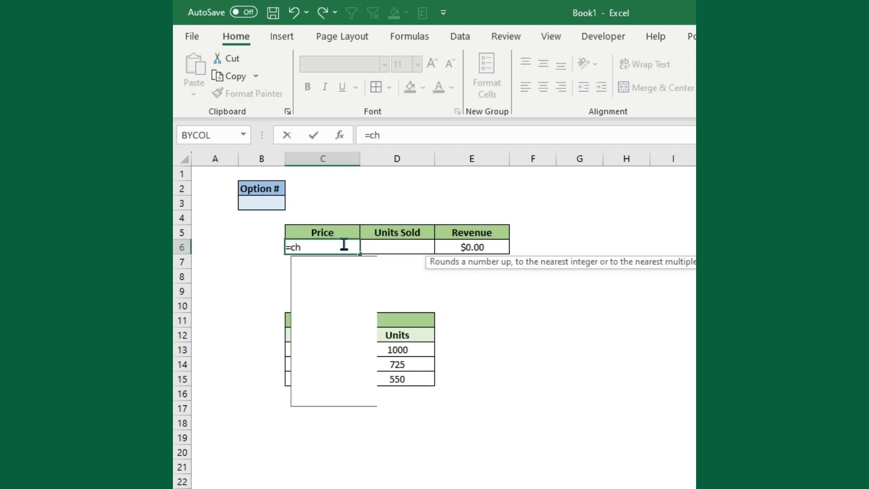
pyautogui.write('oose')
pyautogui.doubleClick(343, 264)
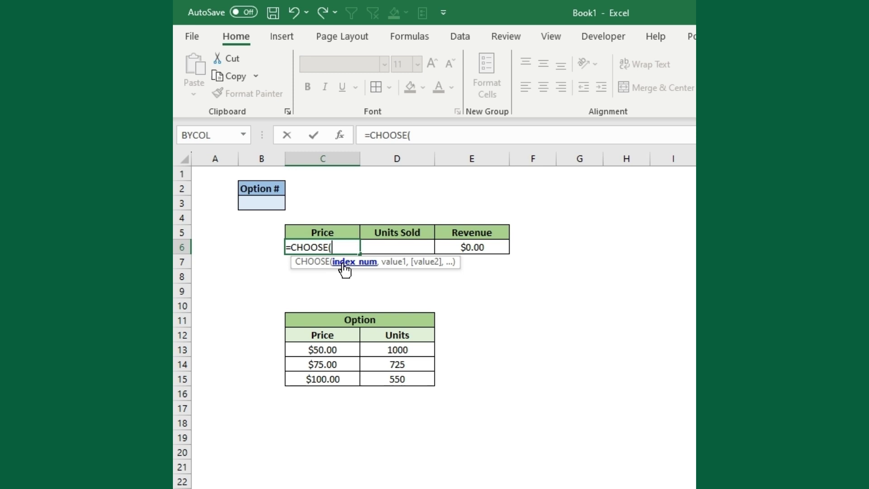
pyautogui.click(258, 203)
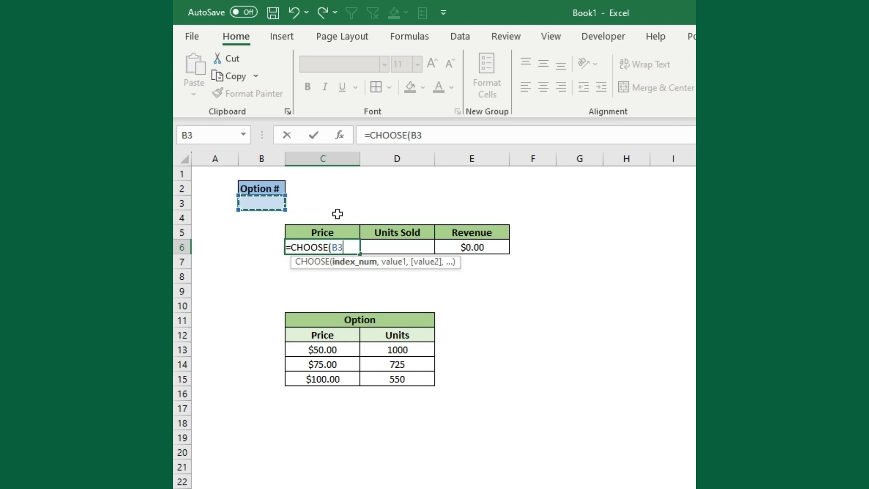
pyautogui.write(',')
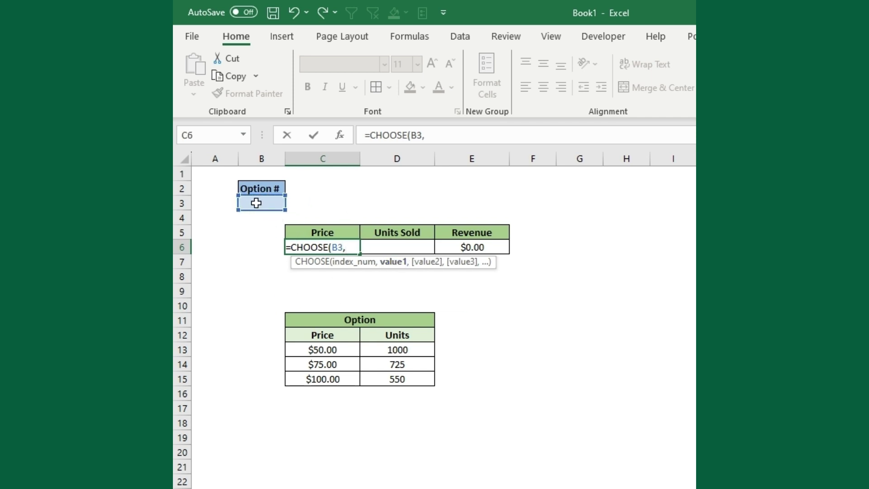
pyautogui.click(314, 350)
pyautogui.write(',')
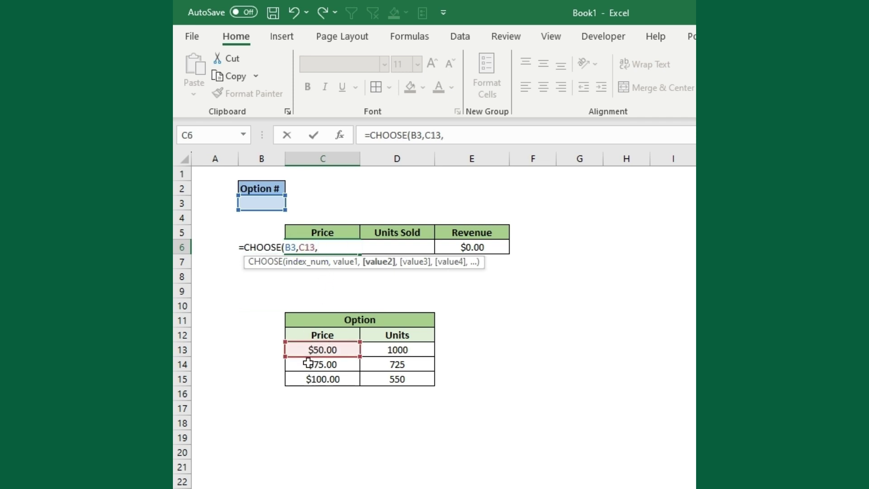
pyautogui.click(309, 365)
pyautogui.write(',')
pyautogui.click(318, 381)
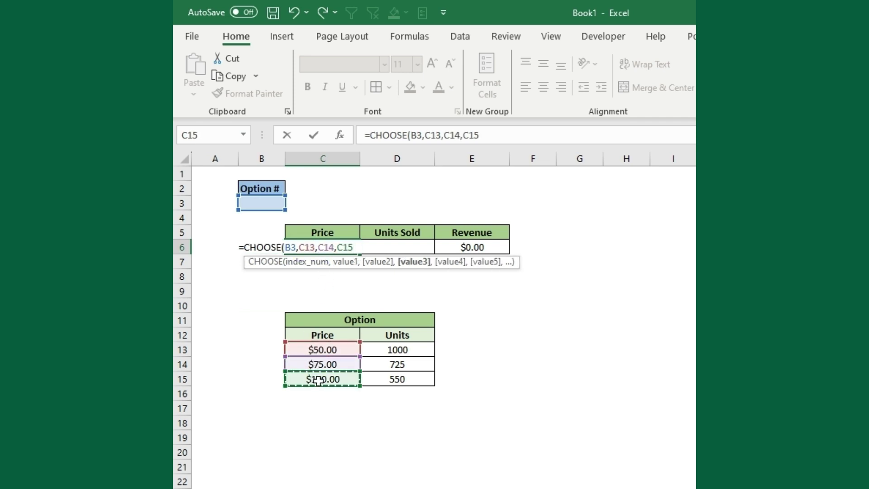
pyautogui.click(286, 246)
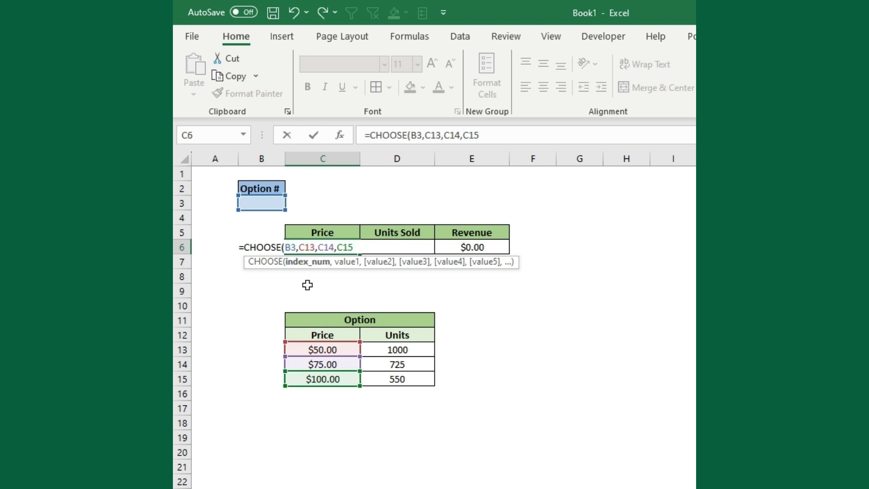
pyautogui.press('F4')
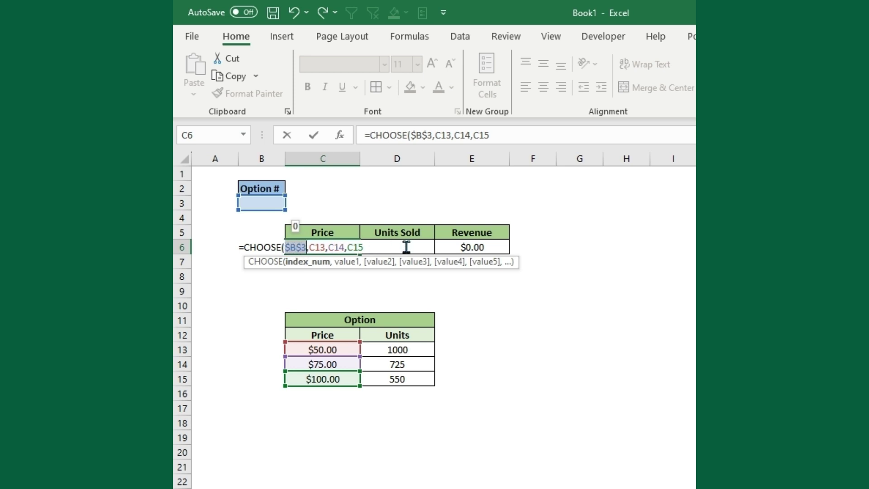
pyautogui.press('Return')
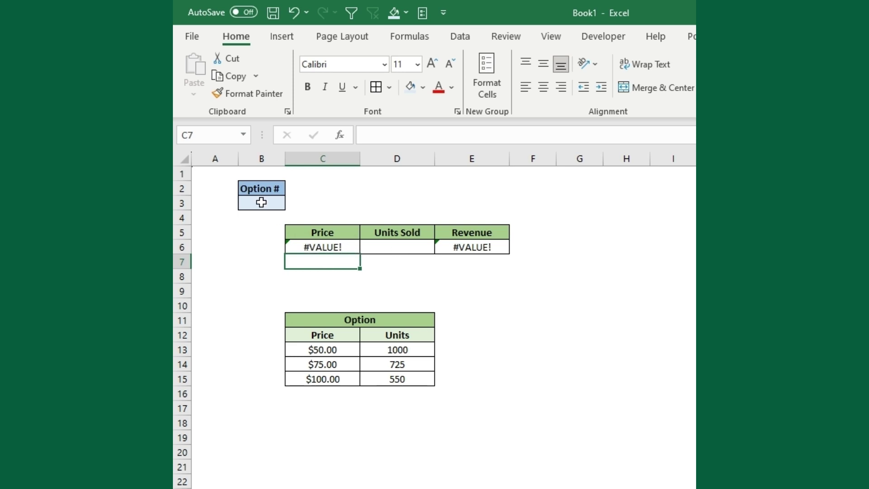
# Test the Price formula with option numbers 1, 2 and 0 in B3.
pyautogui.click(261, 203)
pyautogui.write('1')
pyautogui.press('Return')
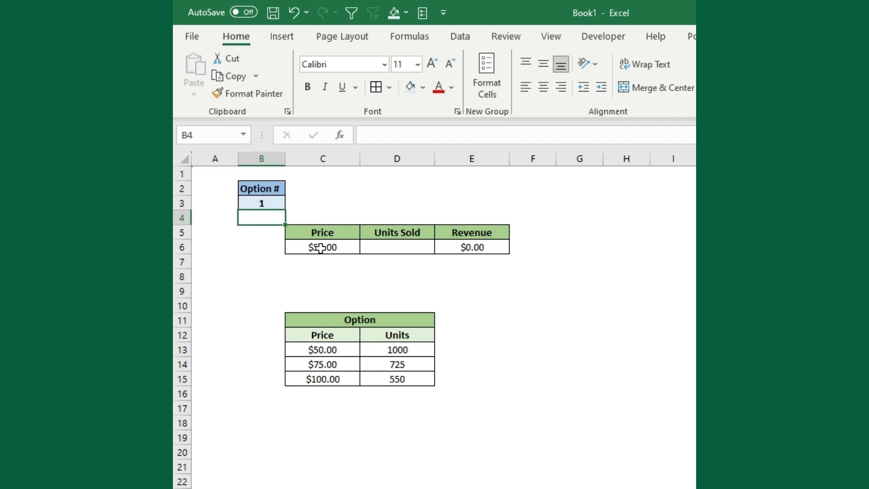
pyautogui.click(275, 205)
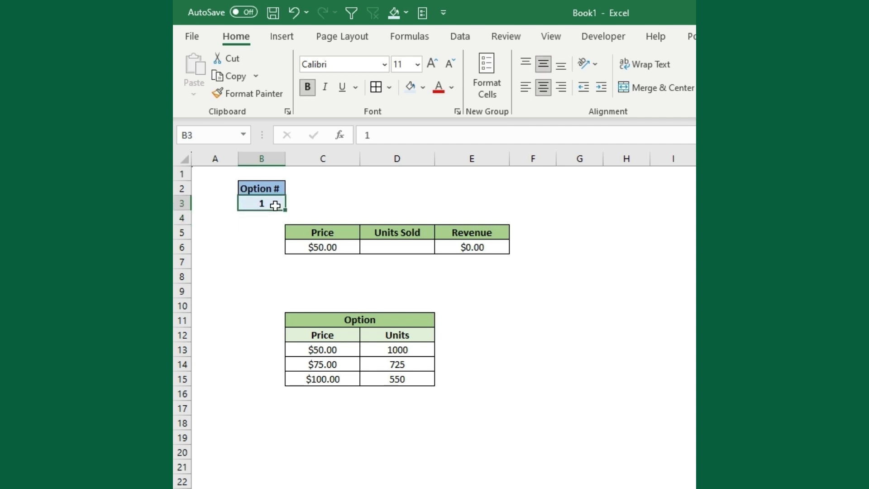
pyautogui.write('2')
pyautogui.press('Return')
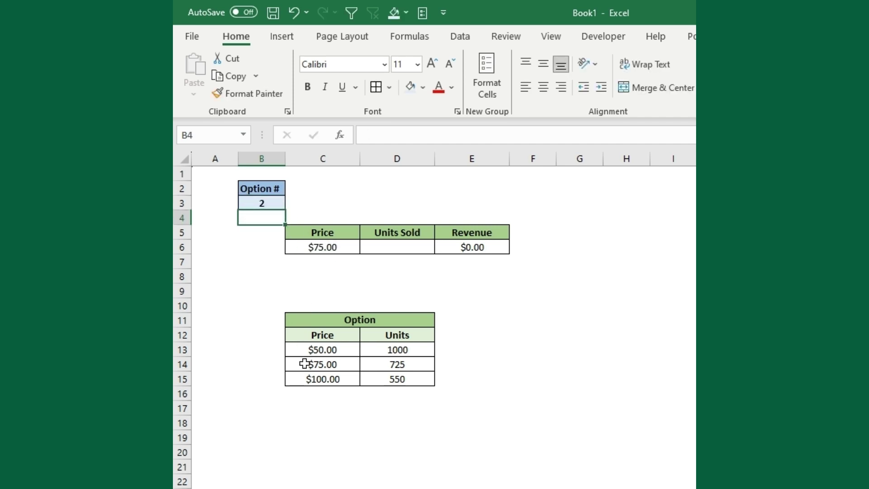
pyautogui.click(263, 203)
pyautogui.write('0')
pyautogui.press('Return')
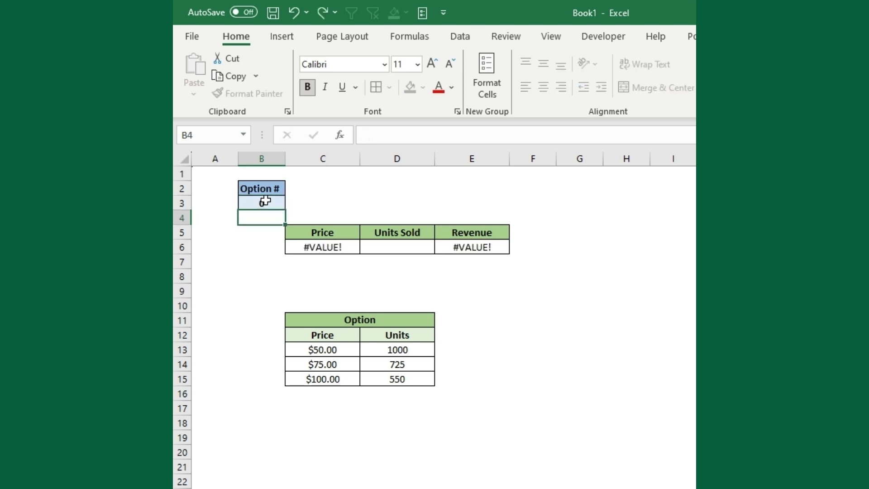
# Copy the CHOOSE formula across into Units Sold, set option 1, and remove Units Sold's currency format.
pyautogui.click(347, 254)
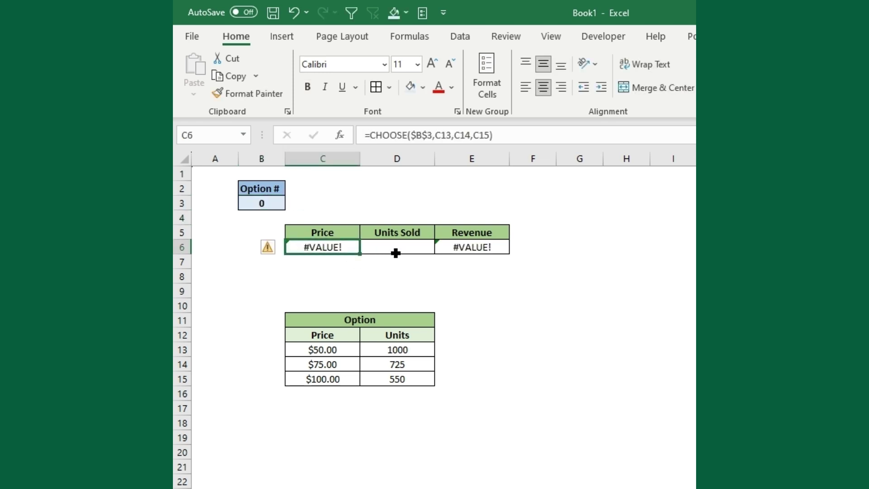
pyautogui.moveTo(361, 254); pyautogui.dragTo(400, 249)
pyautogui.click(339, 247)
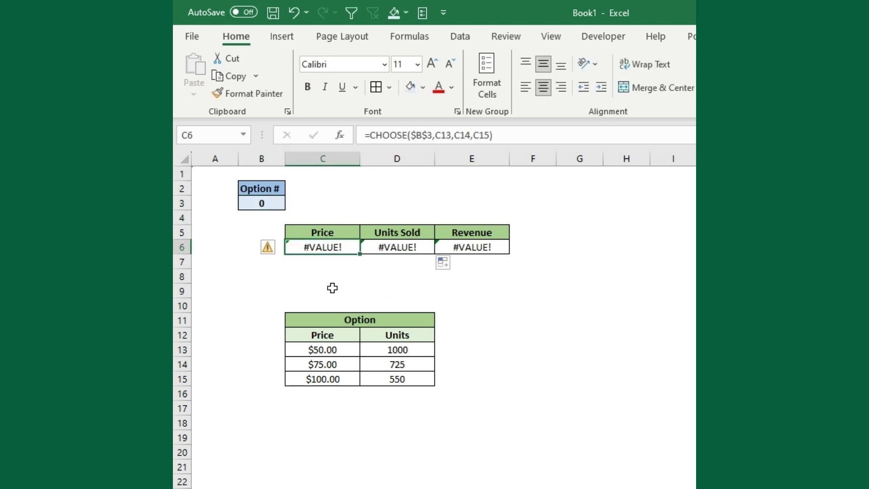
pyautogui.click(261, 201)
pyautogui.write('1')
pyautogui.press('Return')
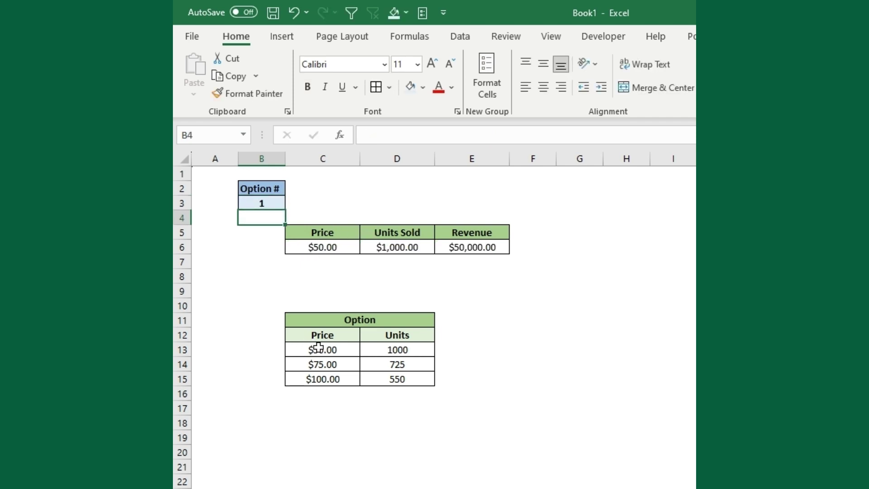
pyautogui.click(388, 248)
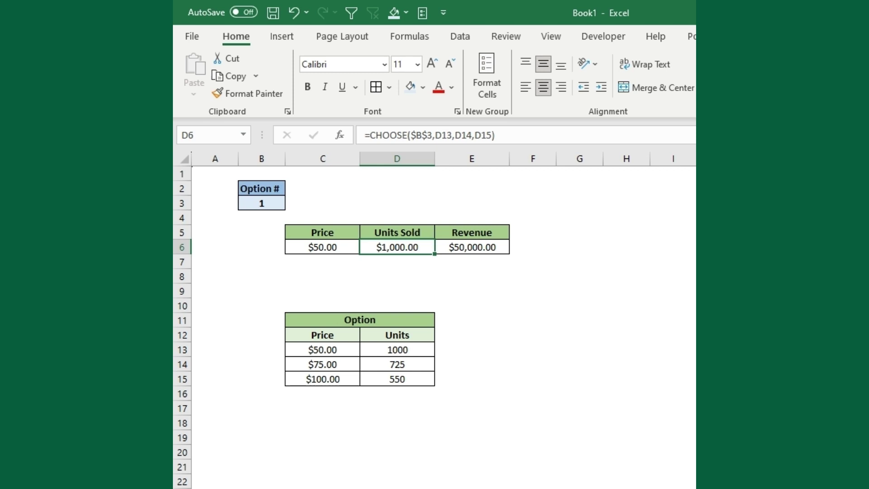
pyautogui.hotkey('ctrl', 'shift', '~')
pyautogui.click(421, 263)
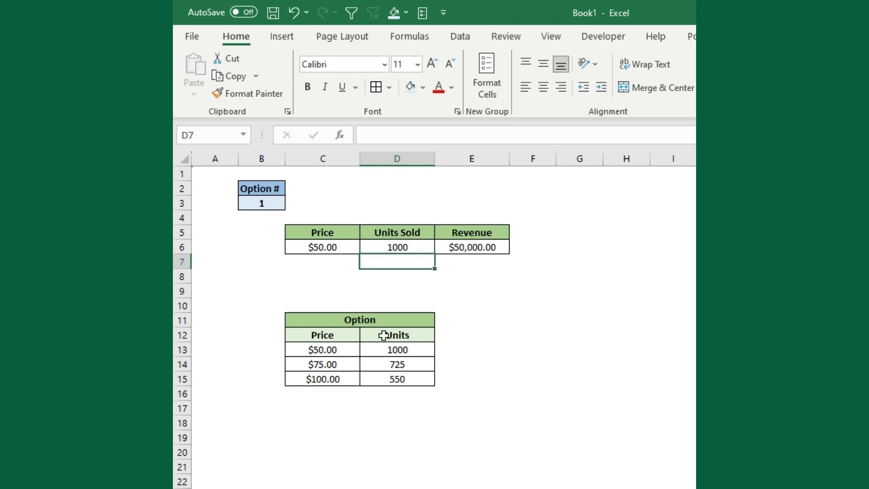
# Switch B3 to option 2, then 3, and inspect the Units Sold CHOOSE formula.
pyautogui.click(263, 200)
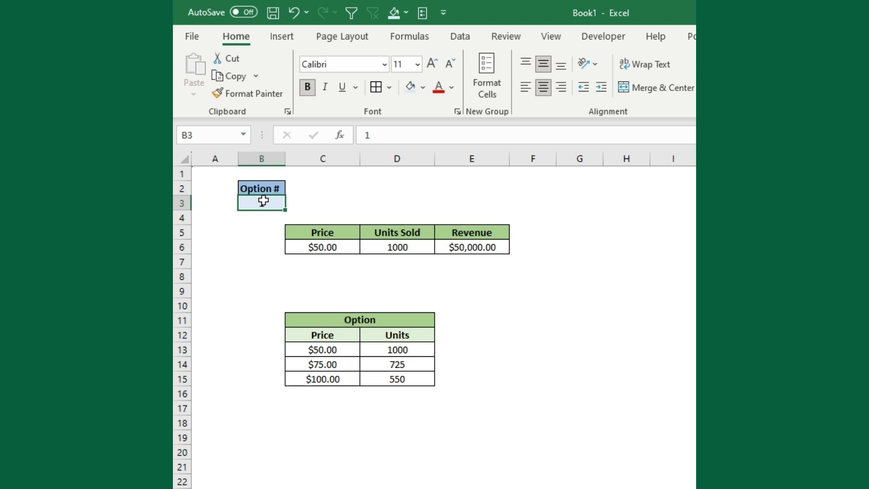
pyautogui.write('2')
pyautogui.press('Return')
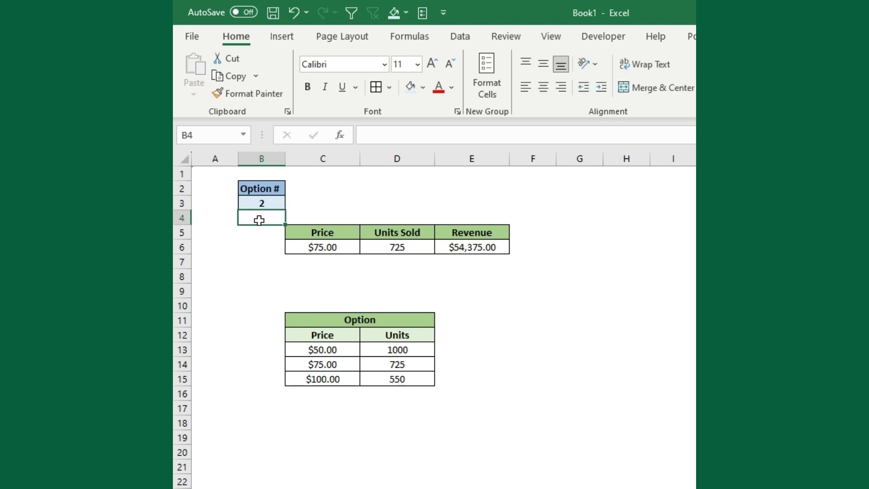
pyautogui.click(252, 200)
pyautogui.write('3')
pyautogui.press('Return')
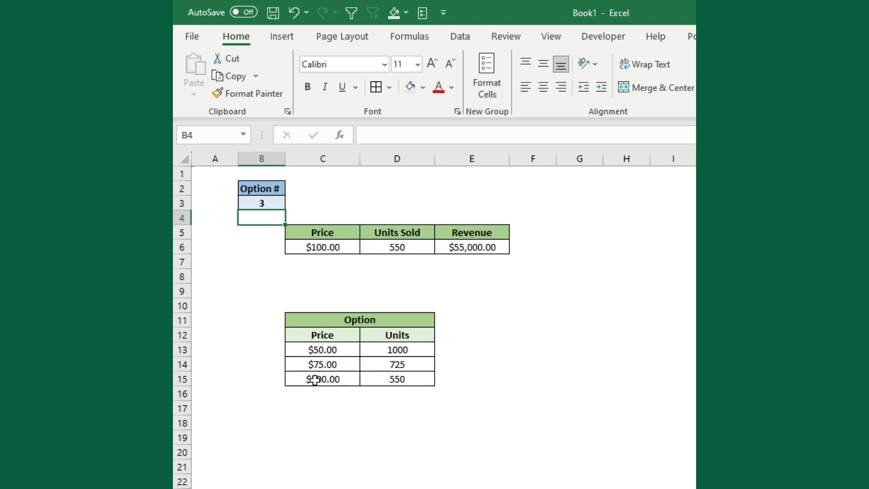
pyautogui.click(403, 249)
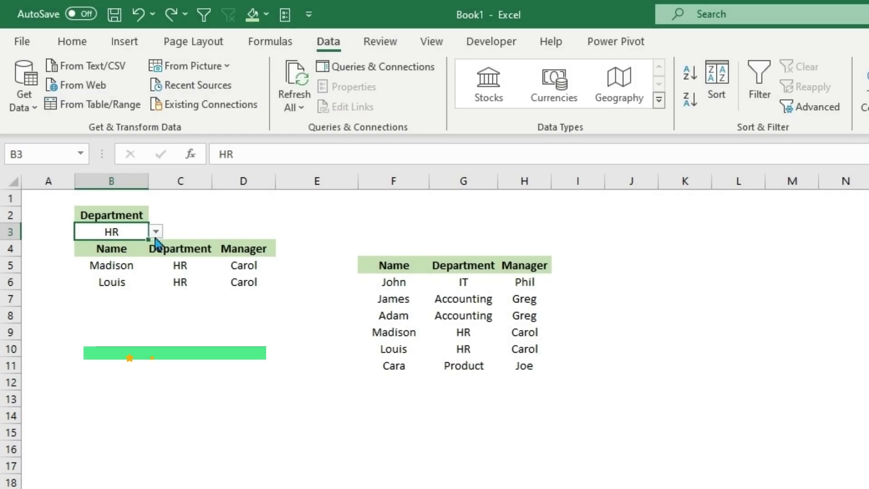
# Choose Accounting, then IT, from the B3 department dropdown.
pyautogui.click(155, 233)
pyautogui.click(116, 263)
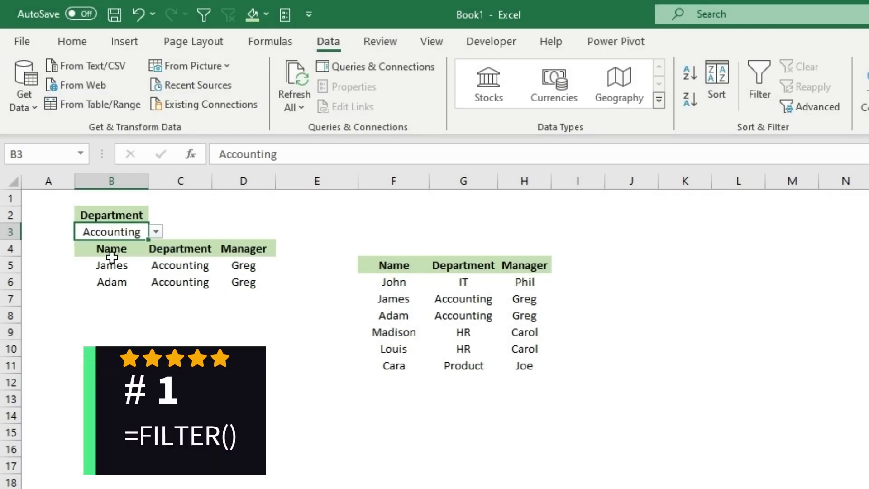
pyautogui.click(155, 232)
pyautogui.click(126, 249)
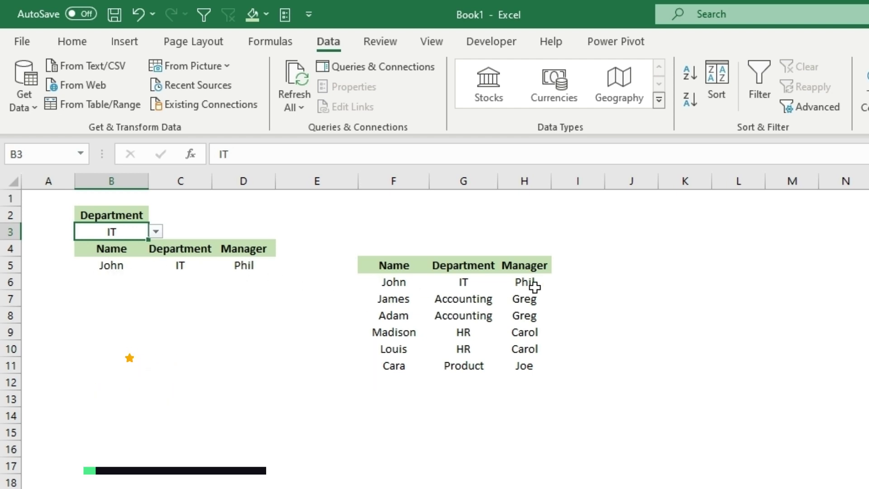
# Clear the old row 5 results and enter =FILTER(F5:H11, G5:G11=B3) in B5.
pyautogui.moveTo(108, 265); pyautogui.dragTo(226, 270)
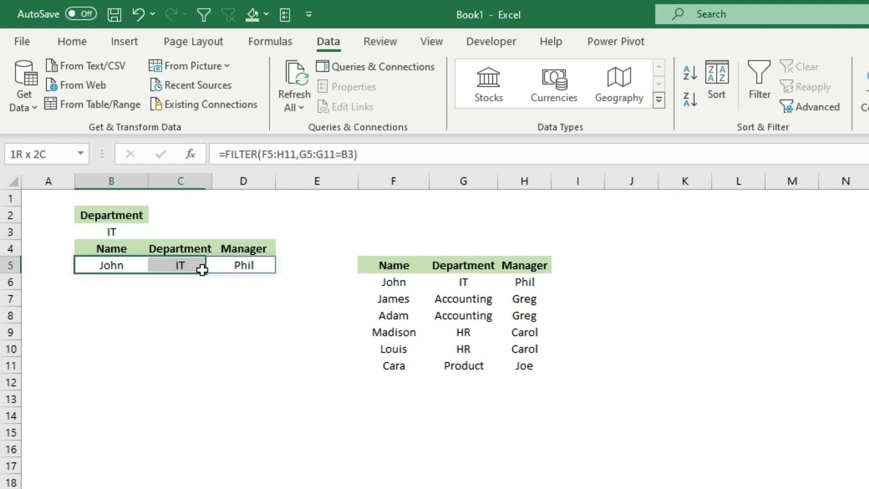
pyautogui.press('Delete')
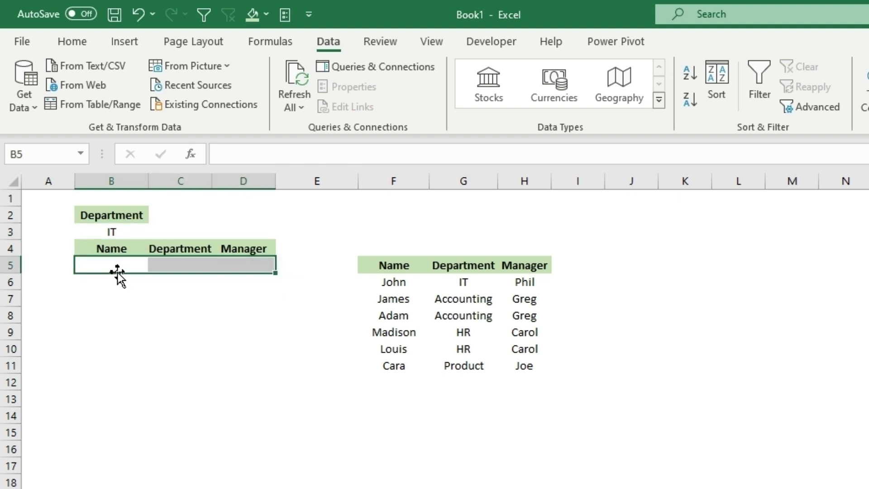
pyautogui.click(116, 267)
pyautogui.write('=f')
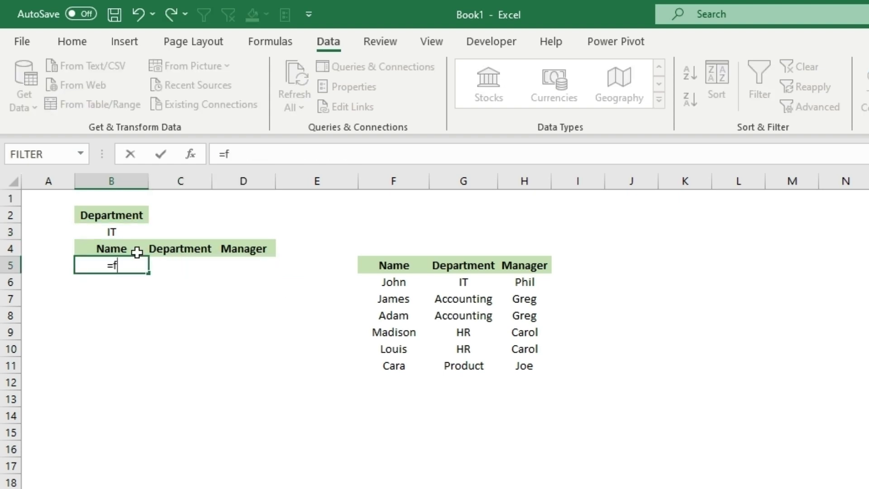
pyautogui.write('ilter')
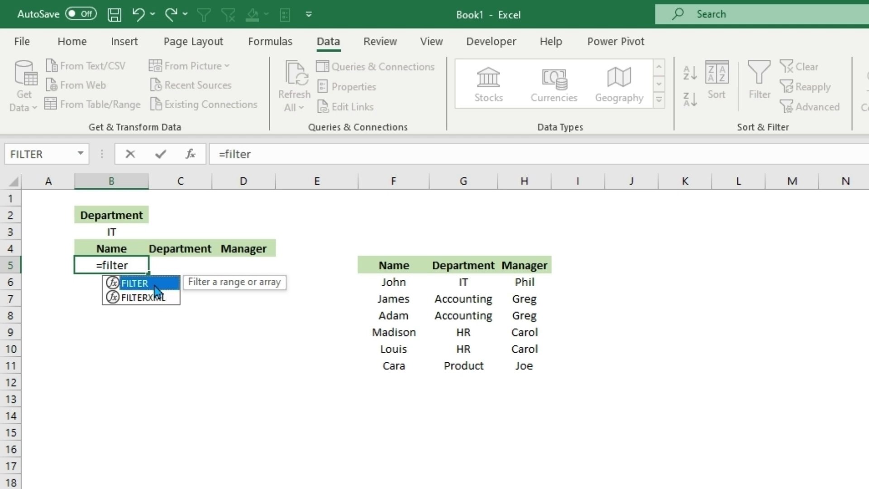
pyautogui.doubleClick(152, 283)
pyautogui.moveTo(381, 262); pyautogui.dragTo(517, 367)
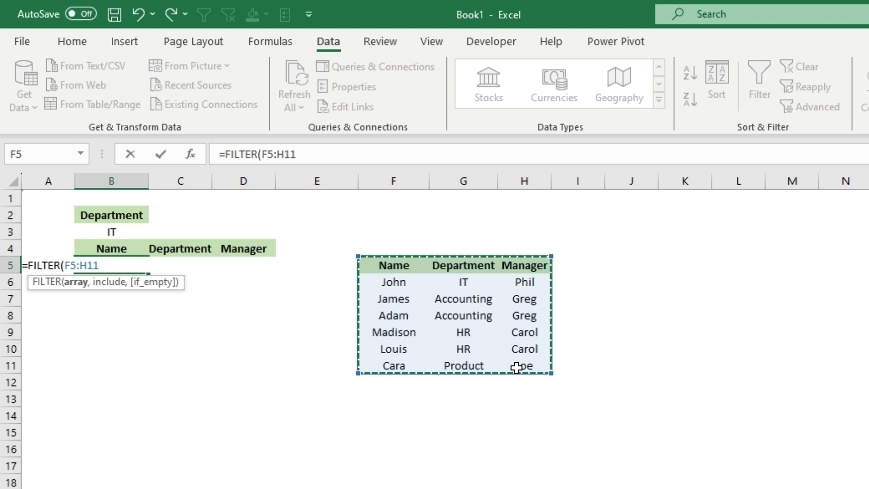
pyautogui.write(',')
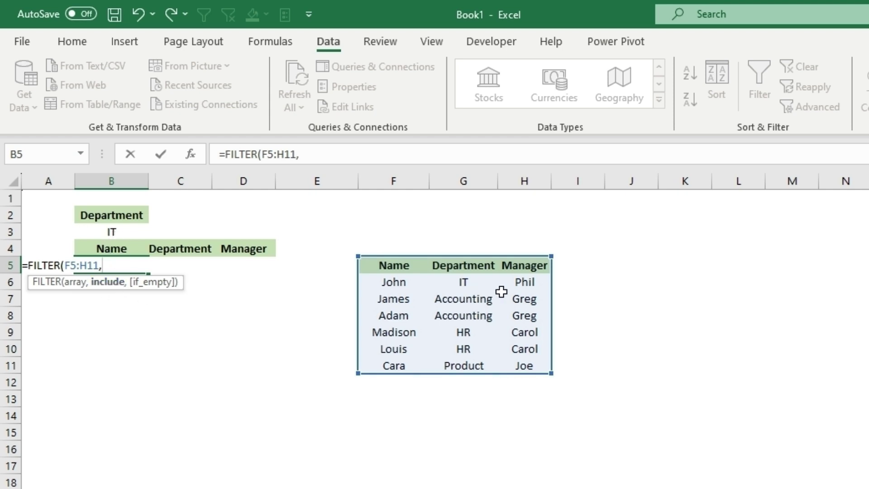
pyautogui.moveTo(467, 267); pyautogui.dragTo(463, 365)
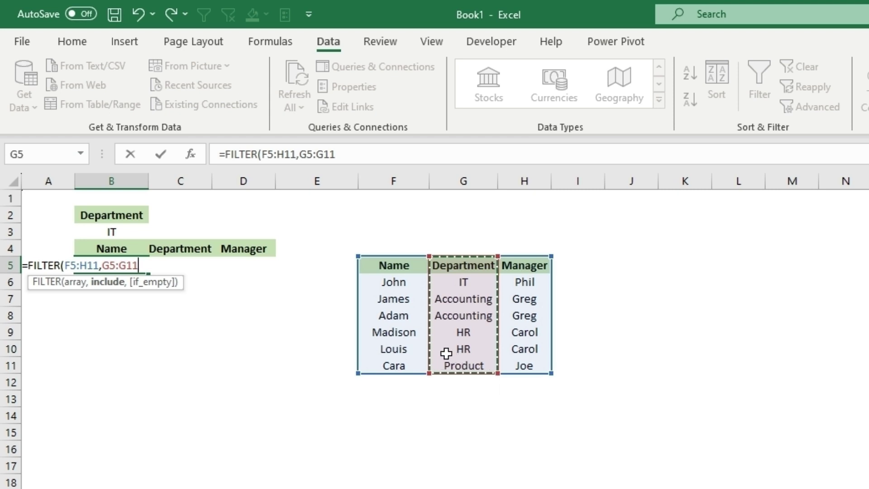
pyautogui.write('=')
pyautogui.click(113, 230)
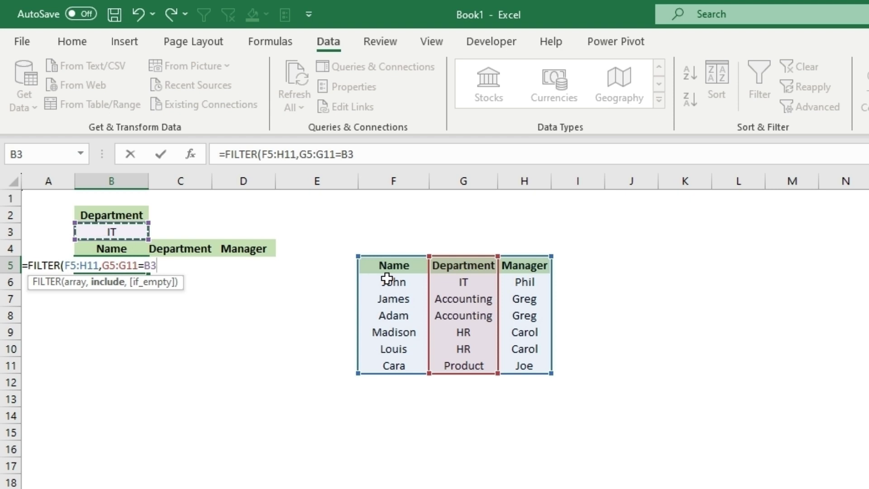
pyautogui.press('Return')
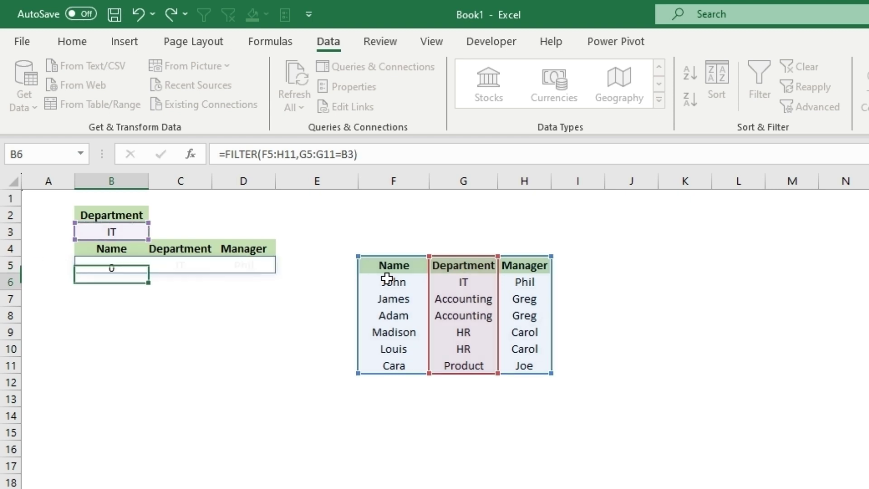
# Choose Accounting from the B3 department dropdown.
pyautogui.click(124, 231)
pyautogui.click(156, 231)
pyautogui.click(110, 260)
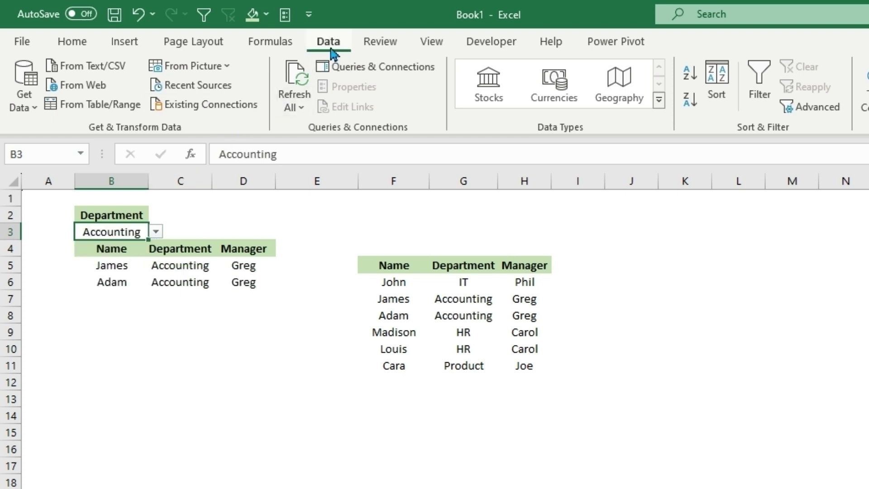
# Reset B3's data validation to a List sourced from $G$6:$G$11.
pyautogui.click(542, 104)
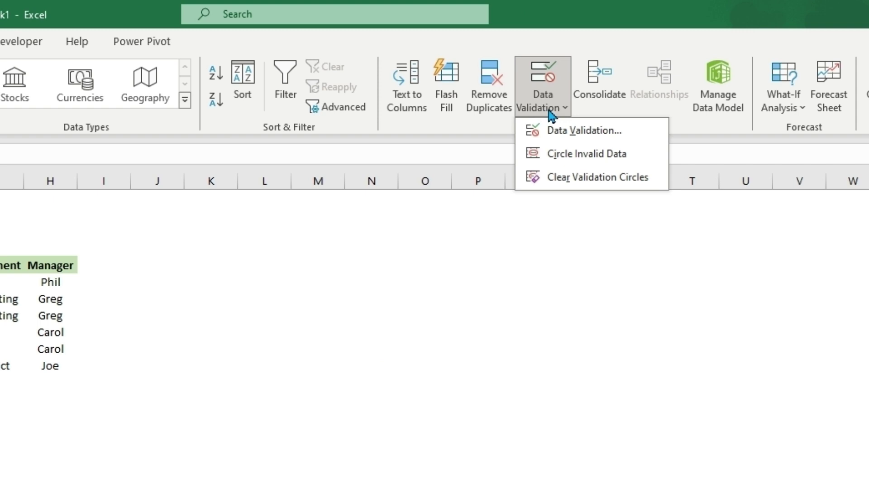
pyautogui.click(555, 131)
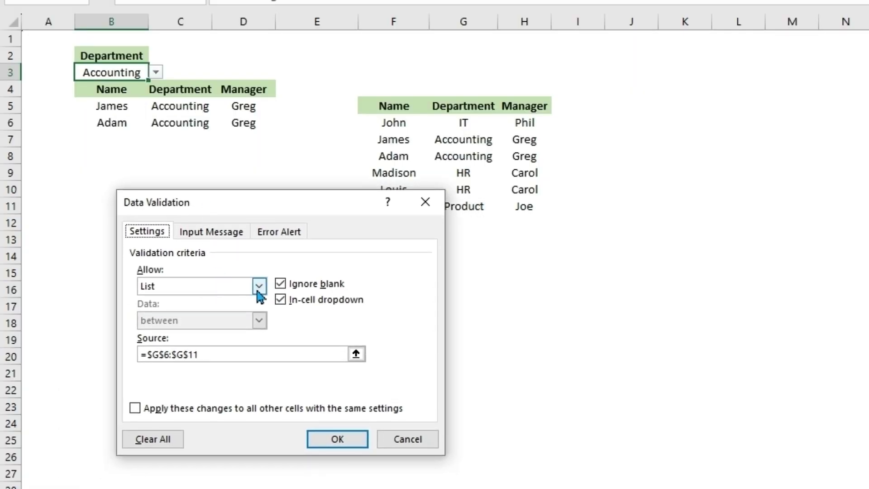
pyautogui.click(159, 448)
pyautogui.click(258, 285)
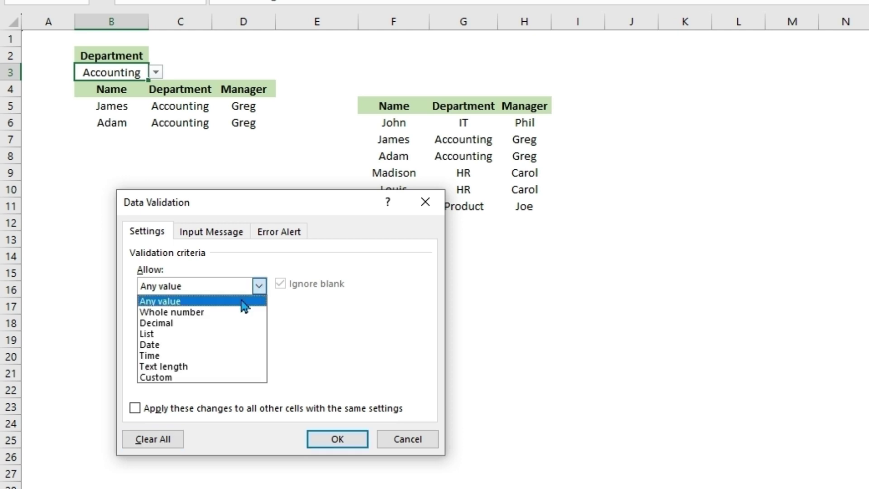
pyautogui.click(147, 333)
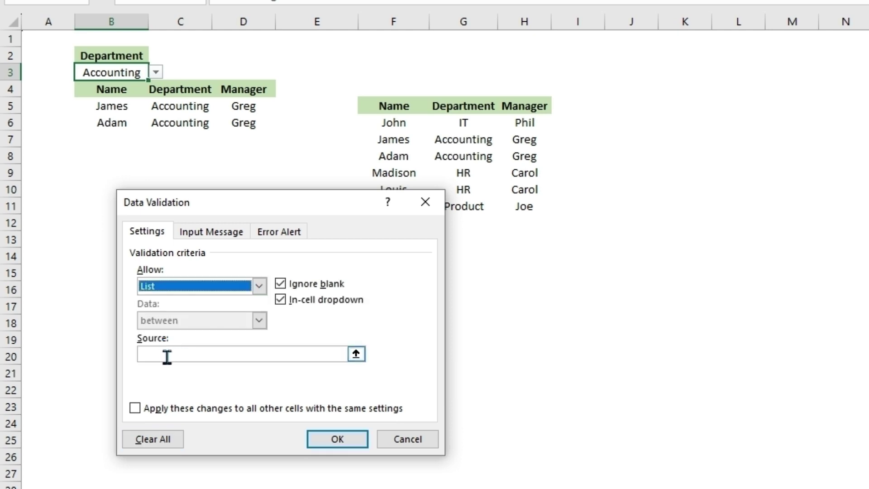
pyautogui.click(166, 355)
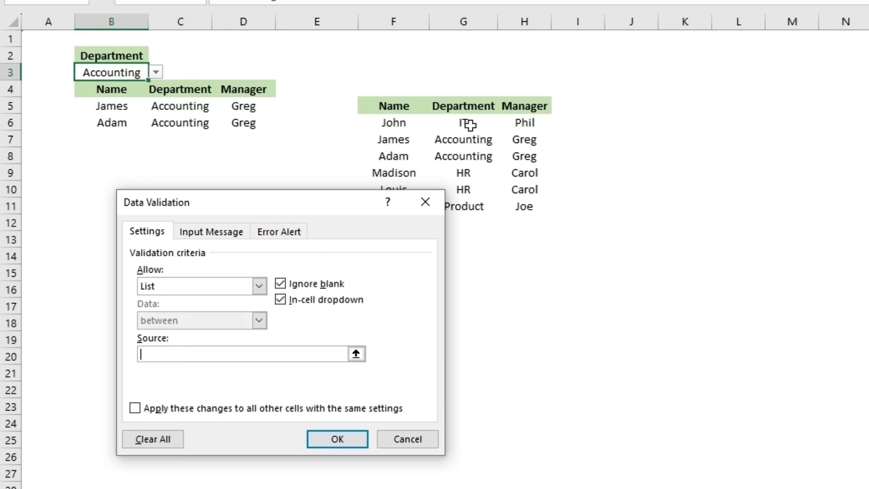
pyautogui.moveTo(469, 125); pyautogui.dragTo(466, 202)
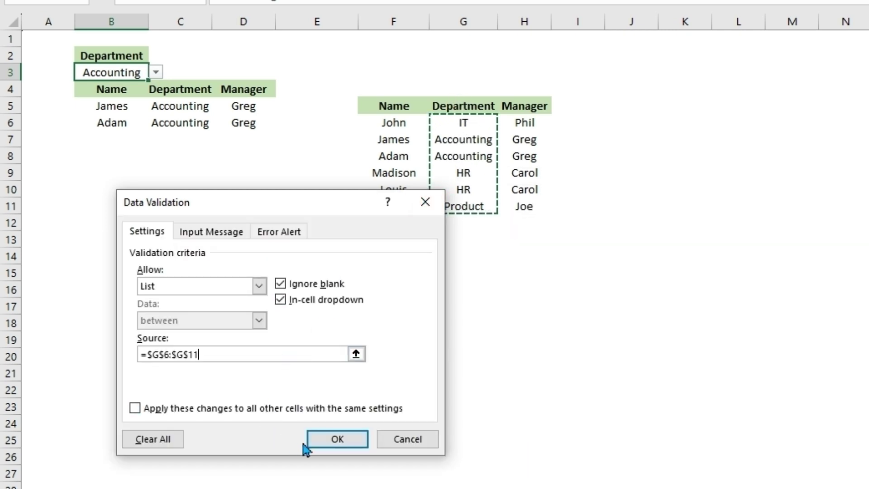
pyautogui.click(324, 440)
pyautogui.click(156, 72)
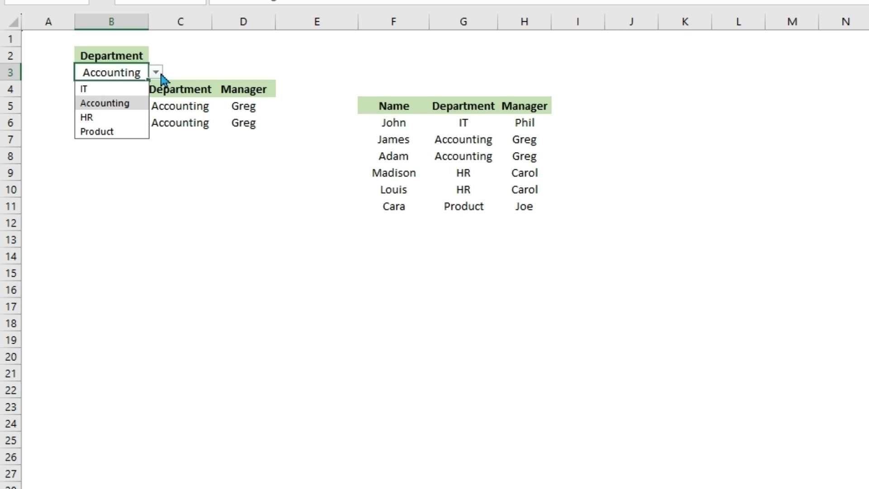
pyautogui.click(112, 114)
pyautogui.click(156, 72)
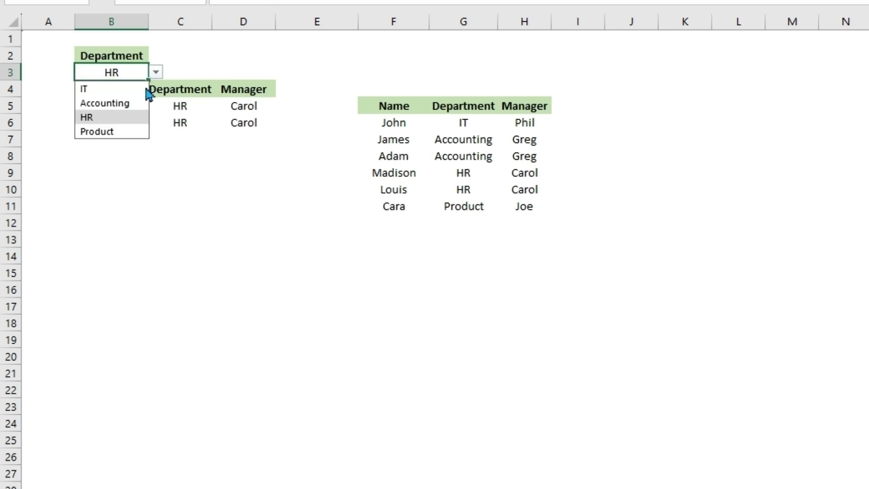
pyautogui.click(118, 137)
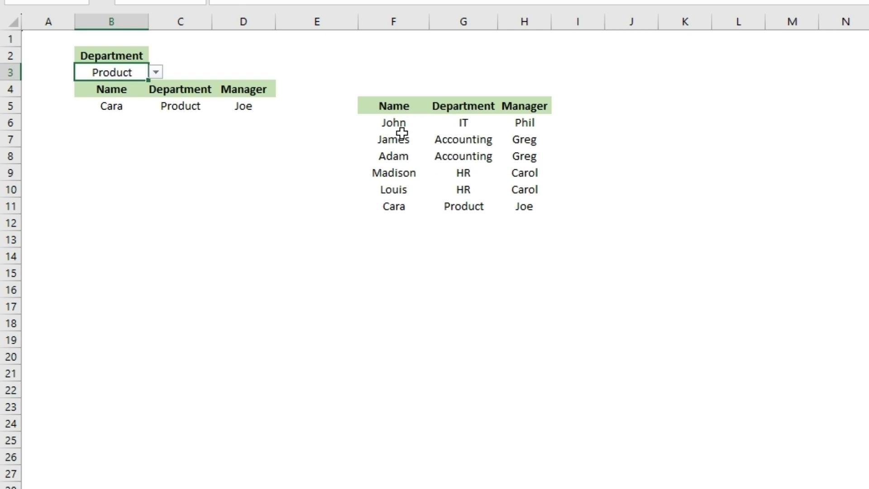
pyautogui.click(156, 72)
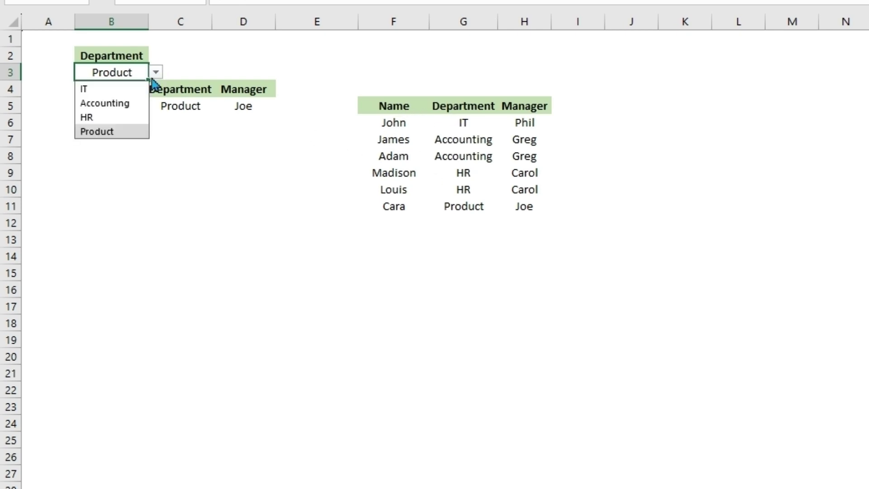
pyautogui.click(114, 104)
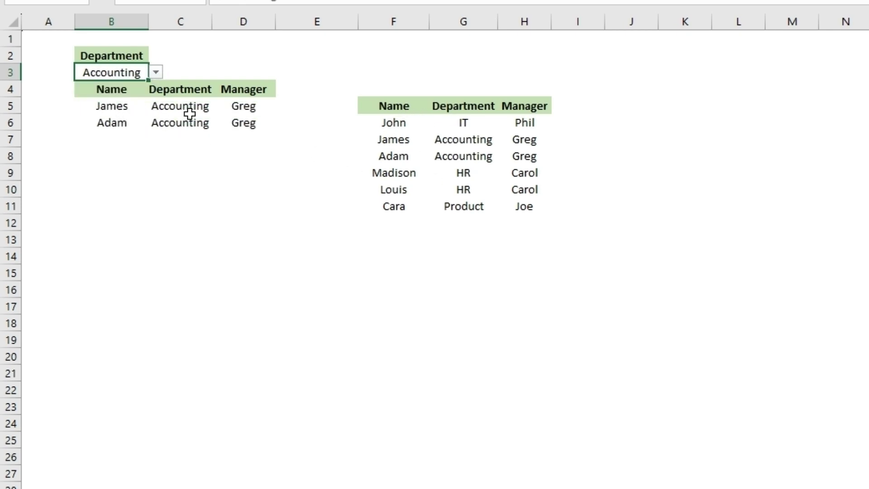